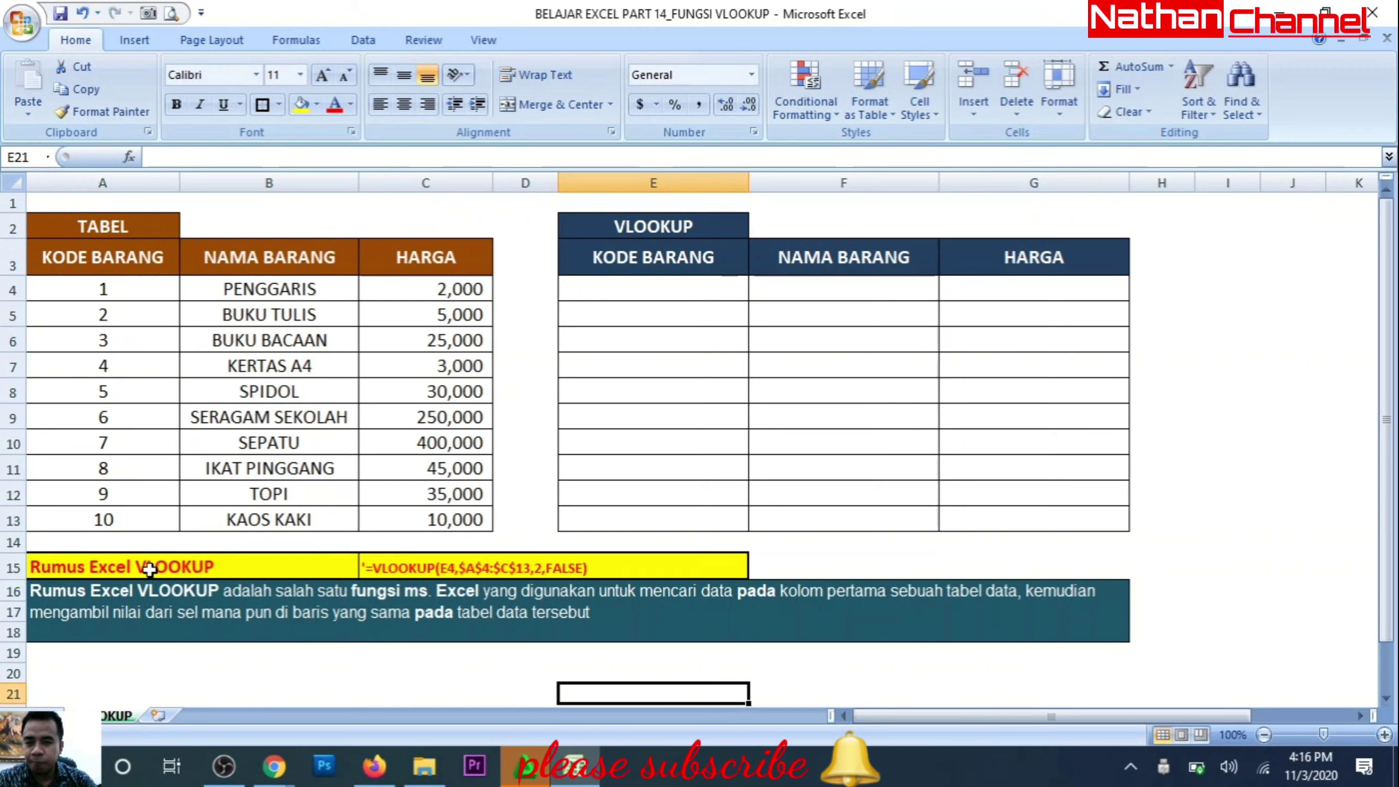
- Look over the source item table A3:C13 before entering codes
click(391, 657)
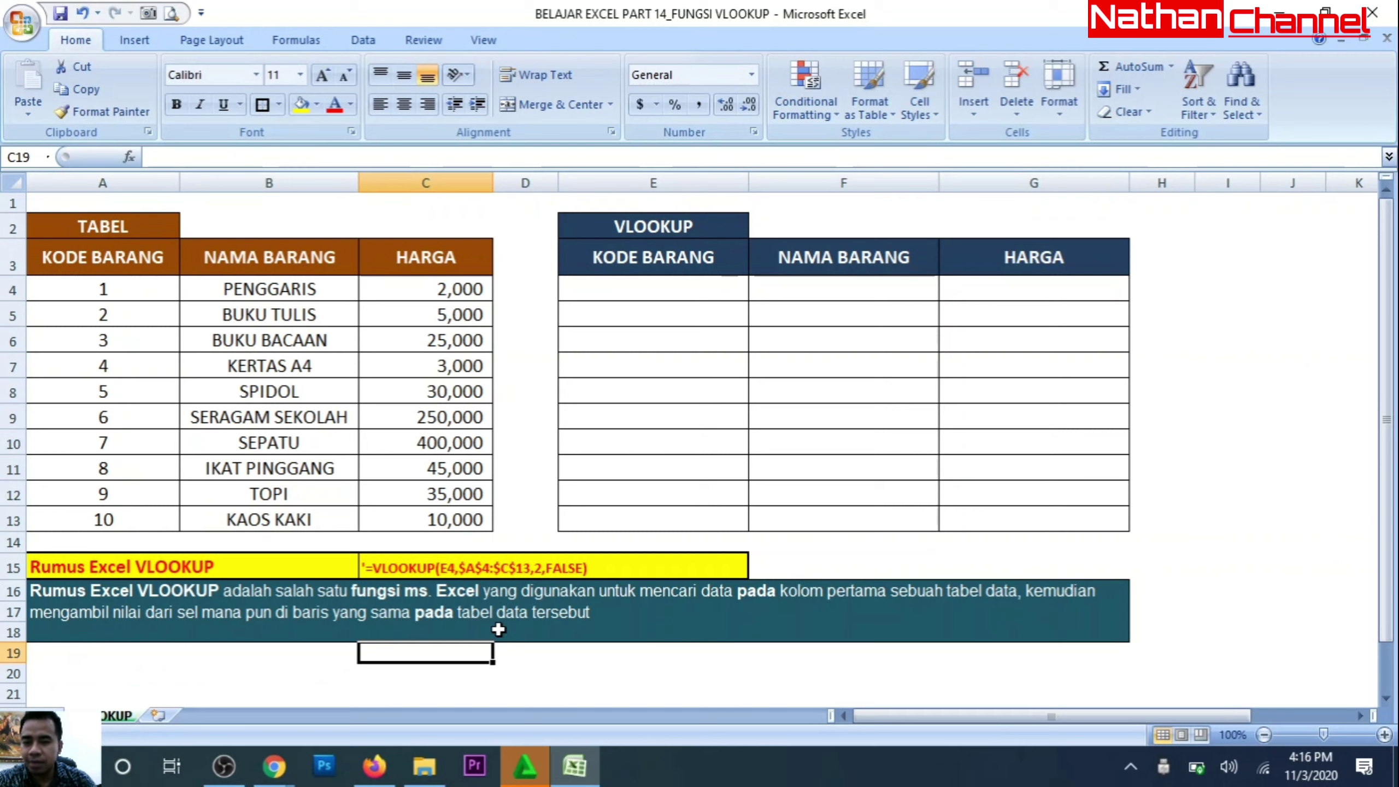
click(529, 632)
click(562, 656)
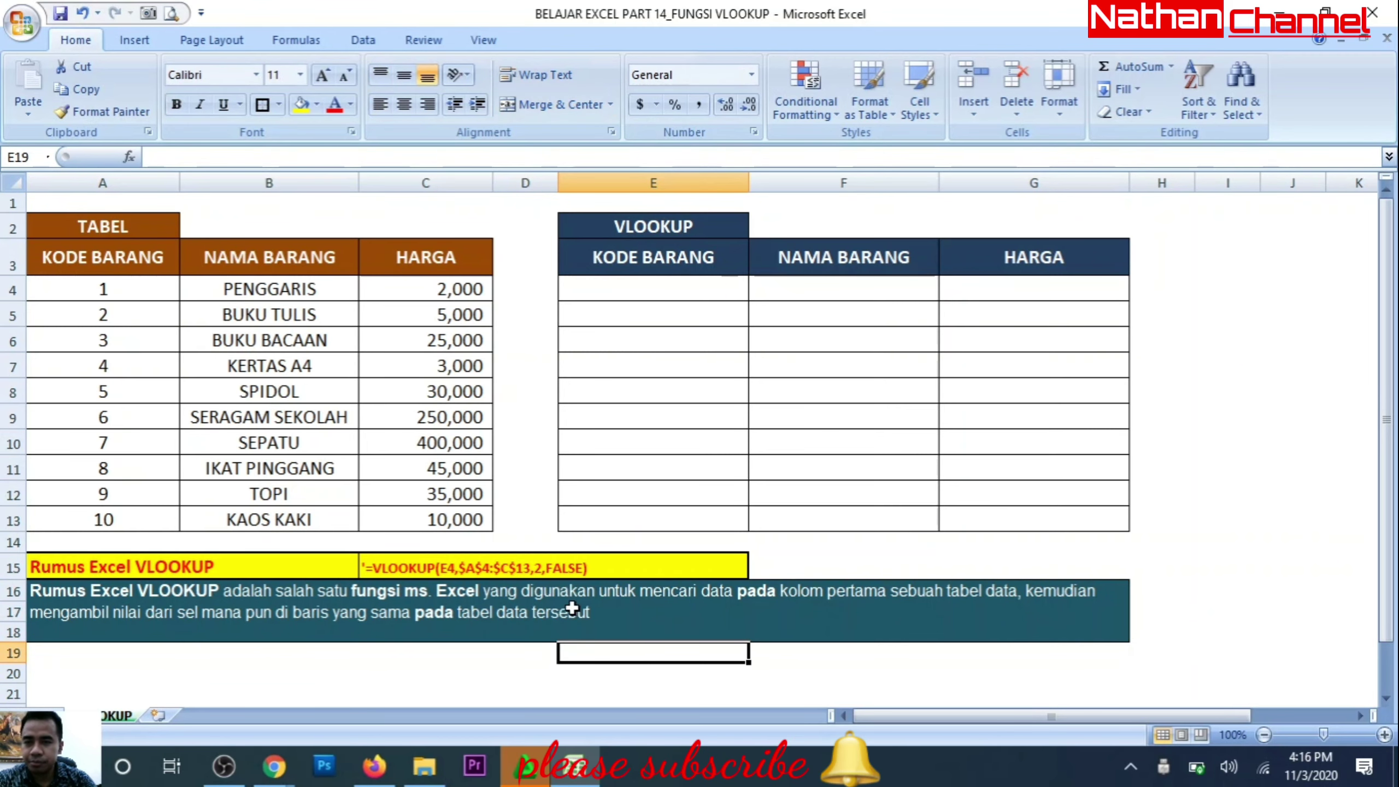
mouse_move(91, 255)
mouse_down()
mouse_move(393, 282)
mouse_move(402, 516)
mouse_up()
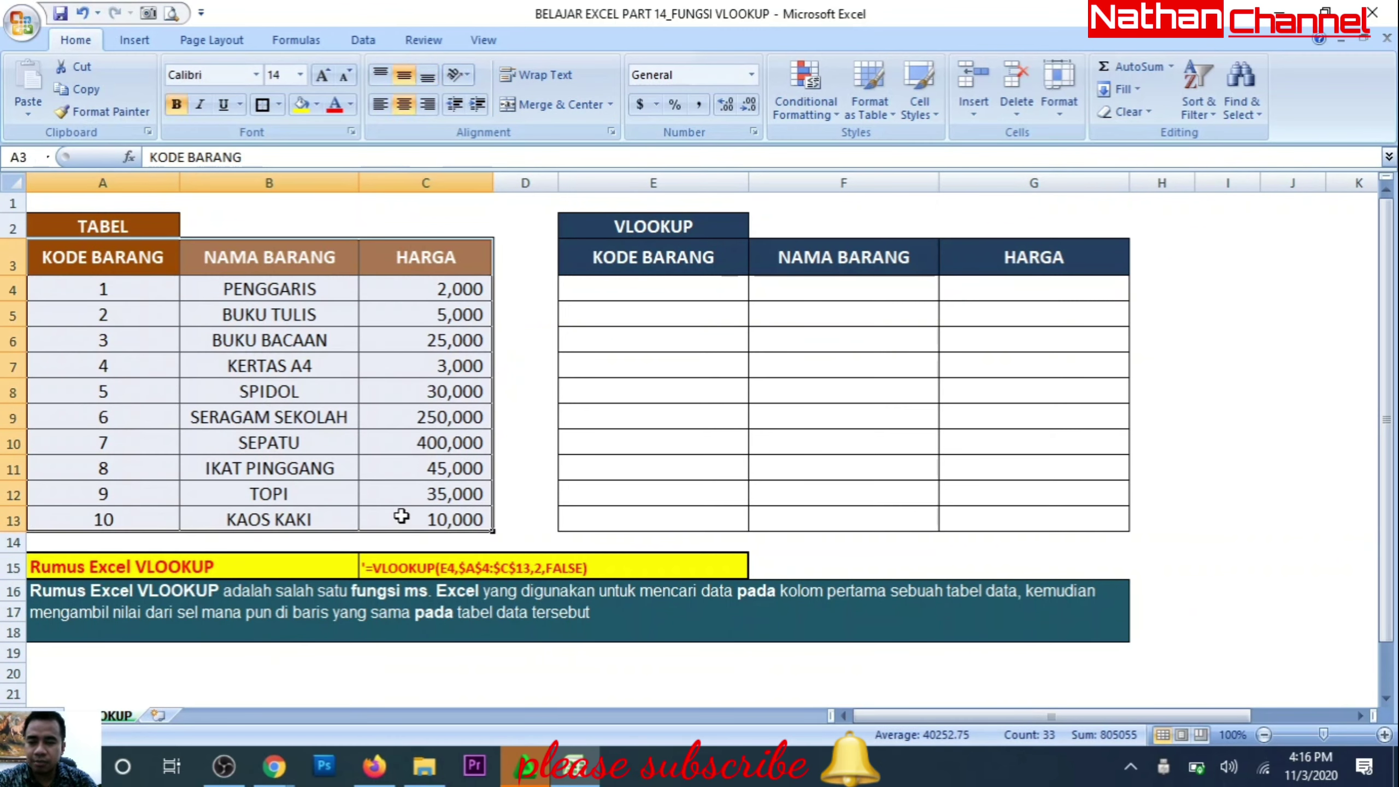
click(312, 656)
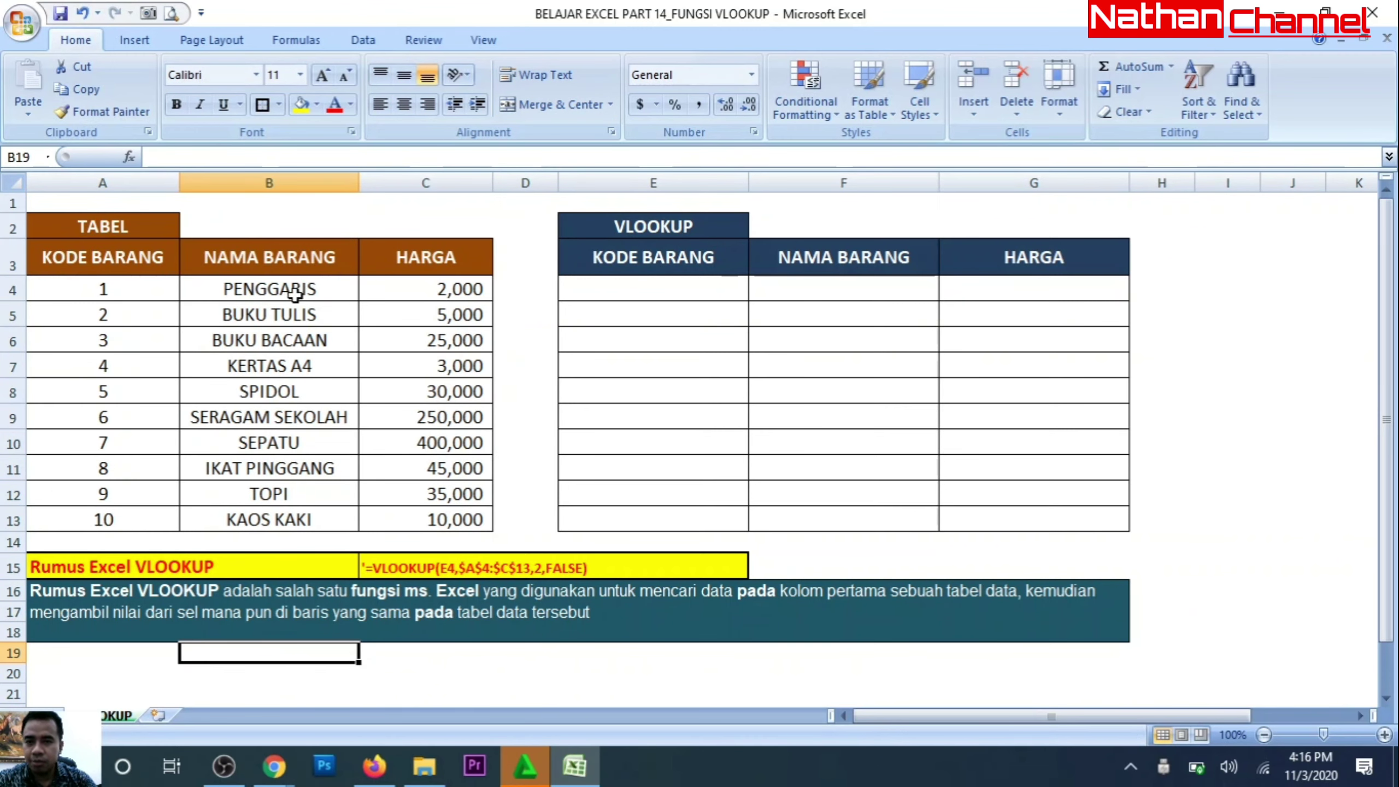
click(533, 364)
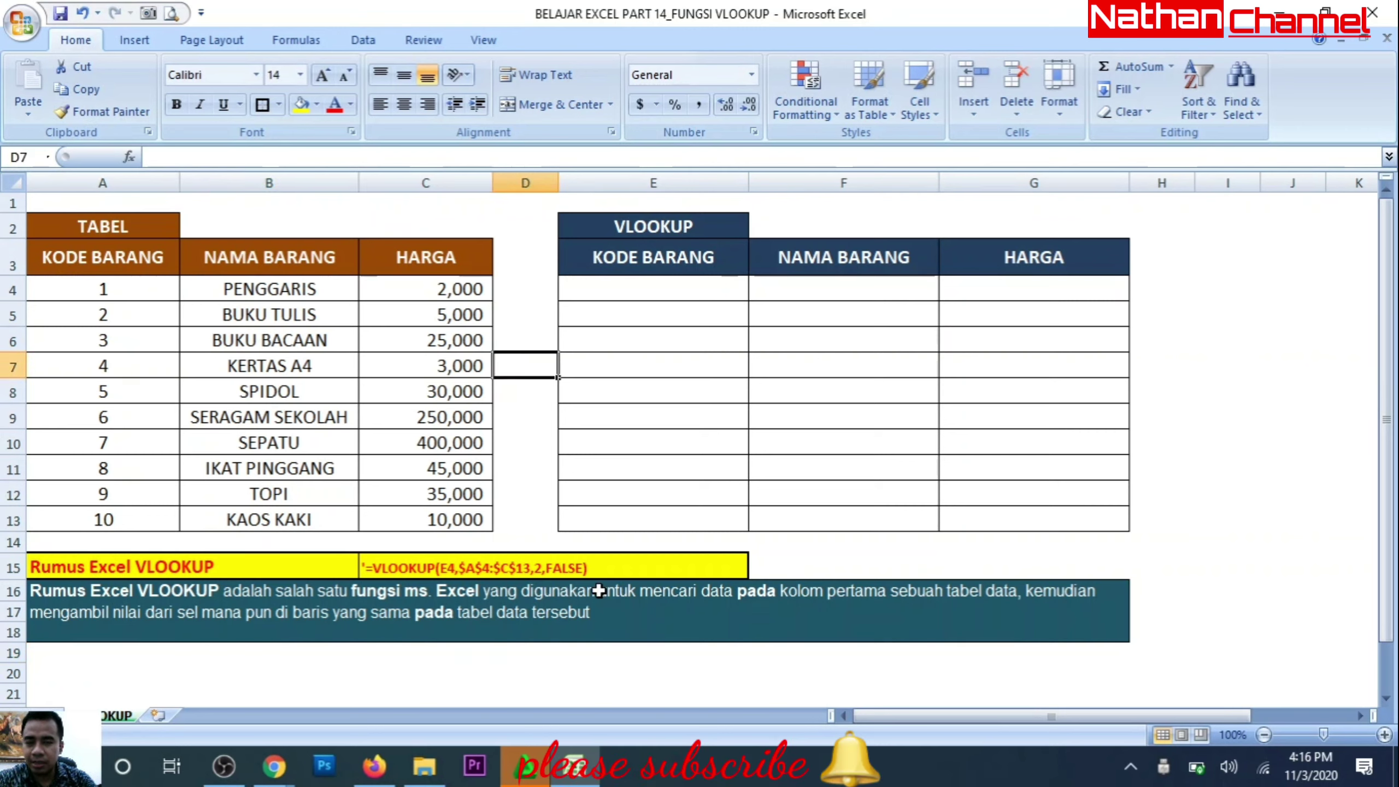
click(1303, 361)
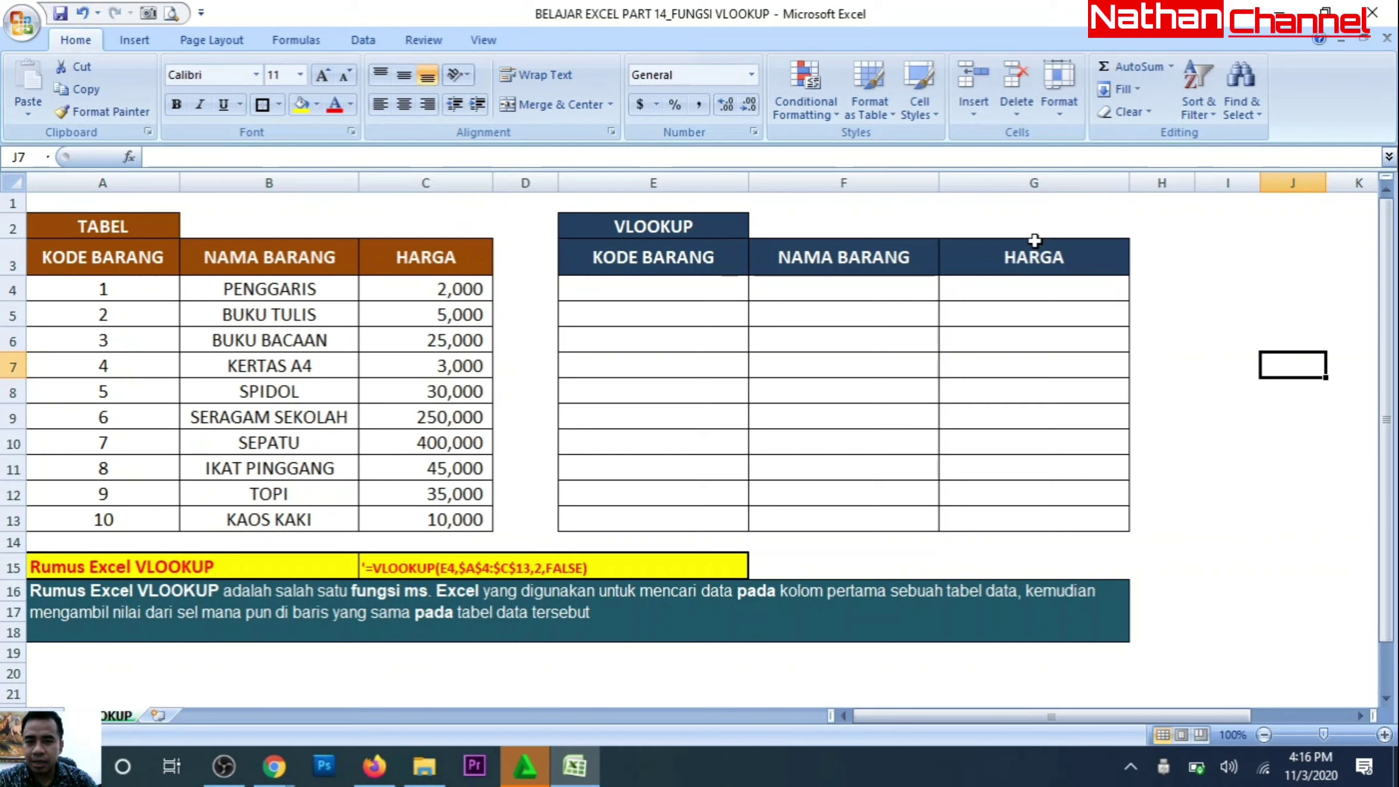
- Enter codes 1 and 2 in E4:E5 and extend the series down to E13
click(699, 286)
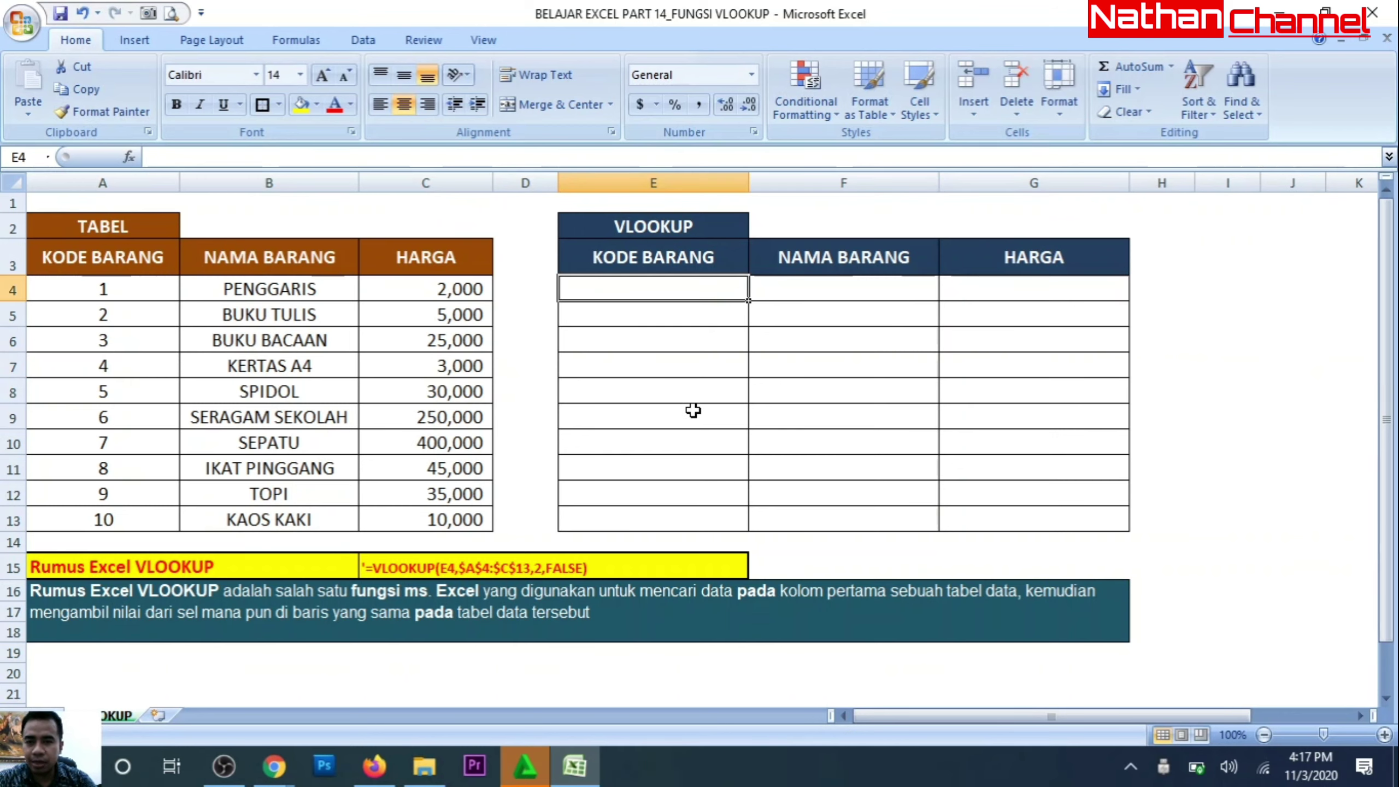
text(1)
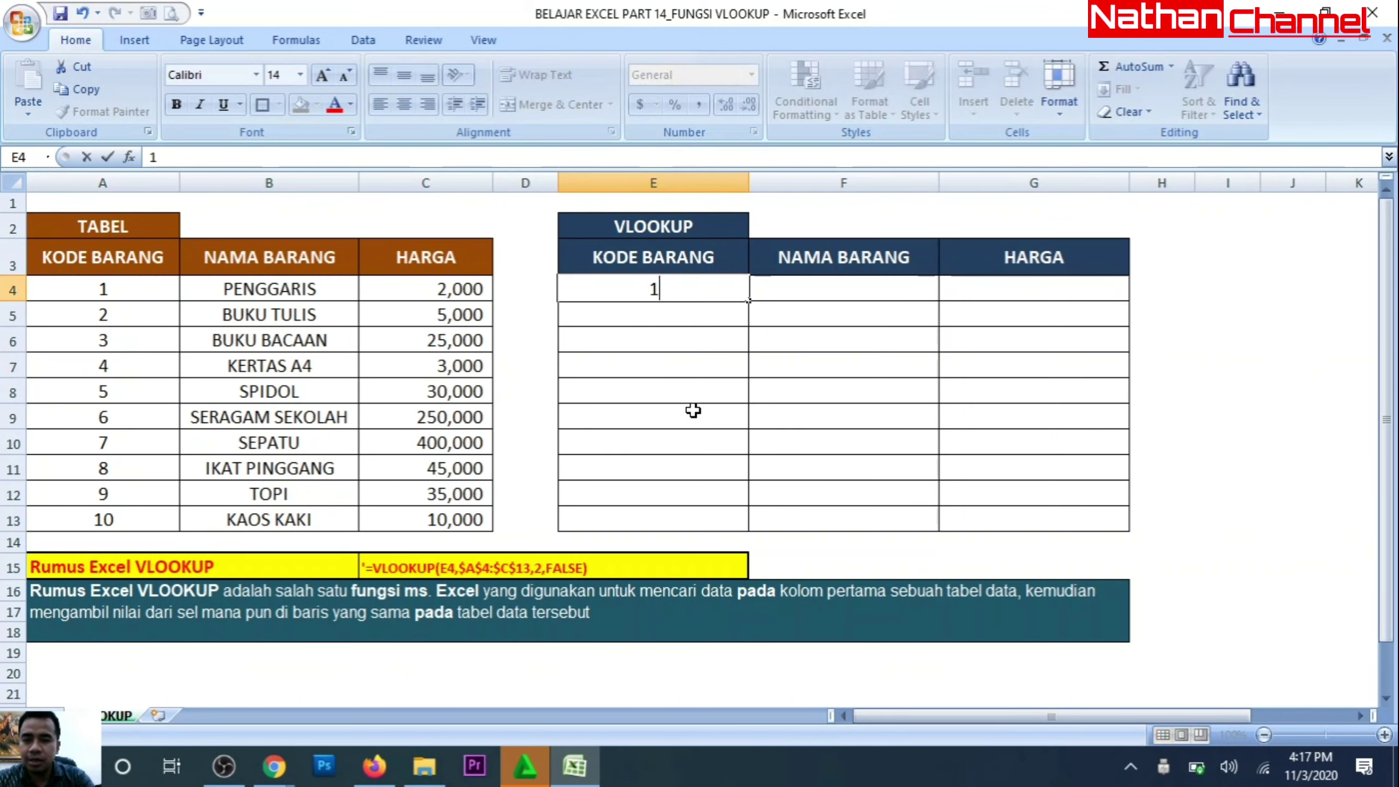
key(Return)
text(2)
key(Return)
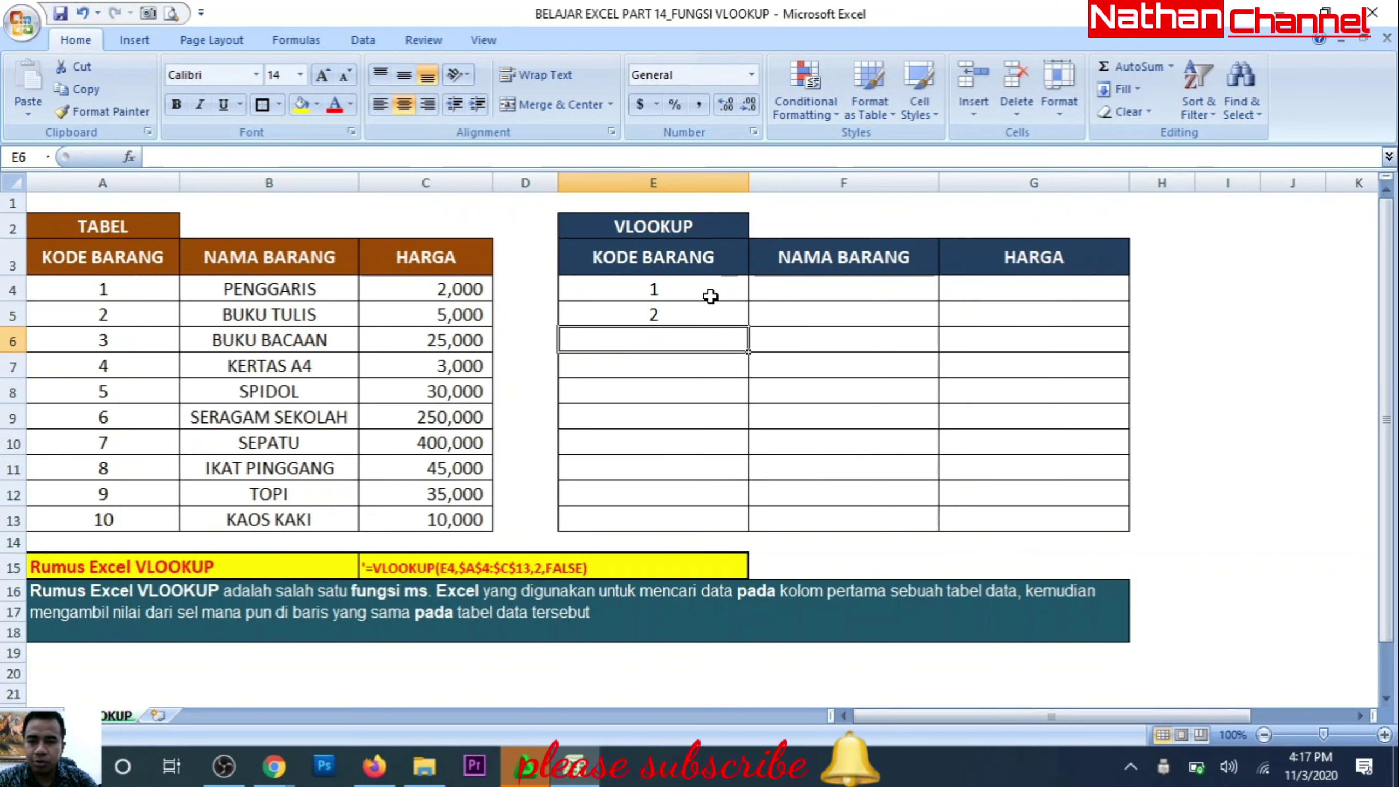
drag(711, 297, 731, 531)
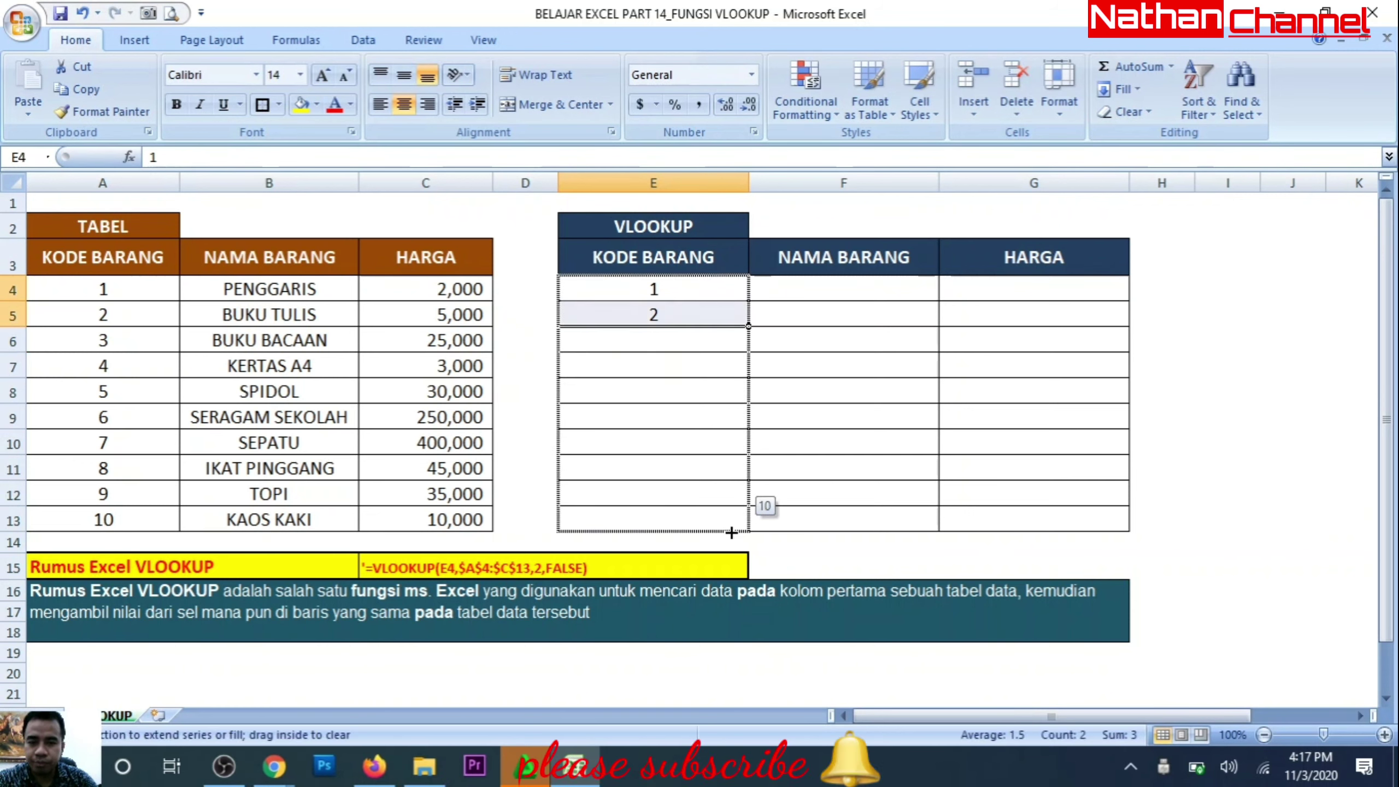
click(847, 296)
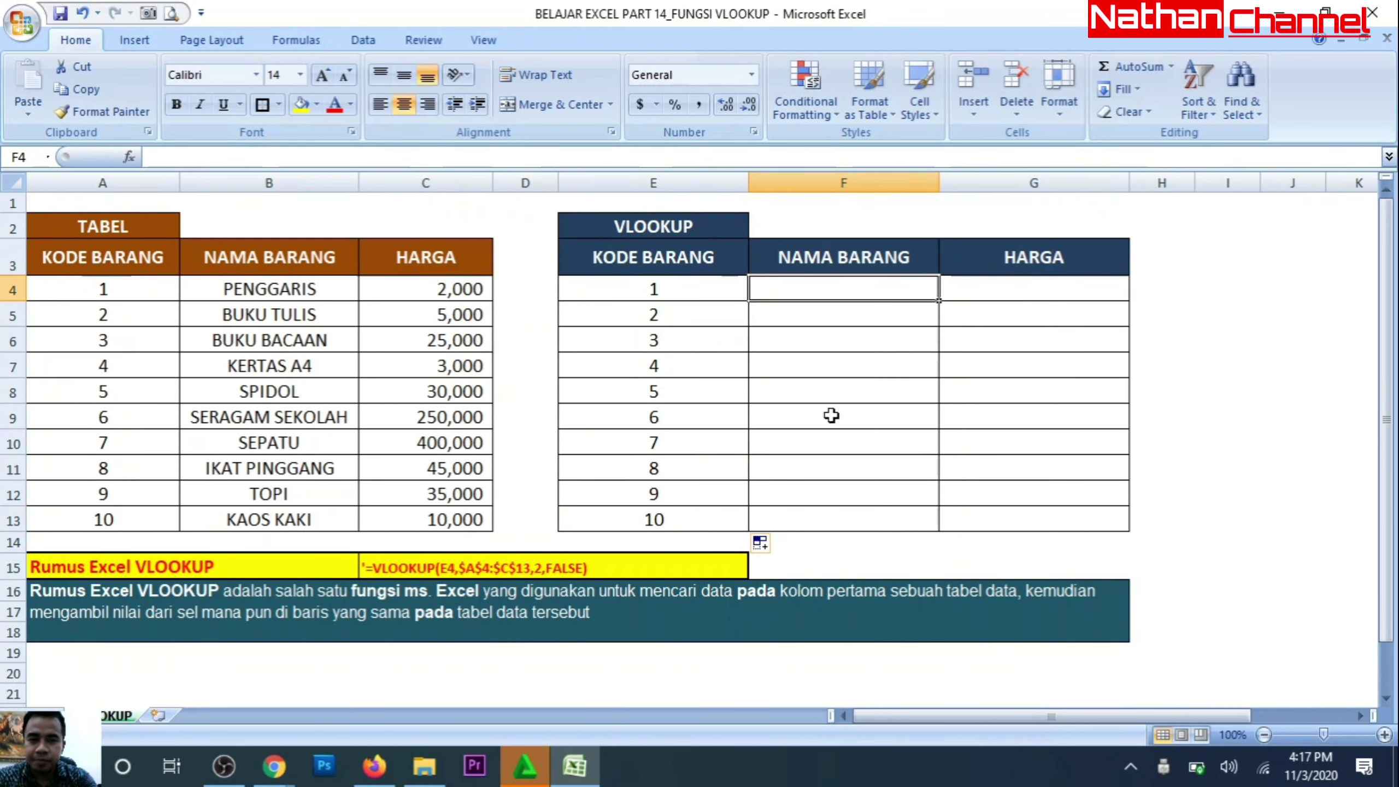
- Enter =VLOOKUP(E4,A4:C13,2,FALSE) in F4 to return the item name
text(=)
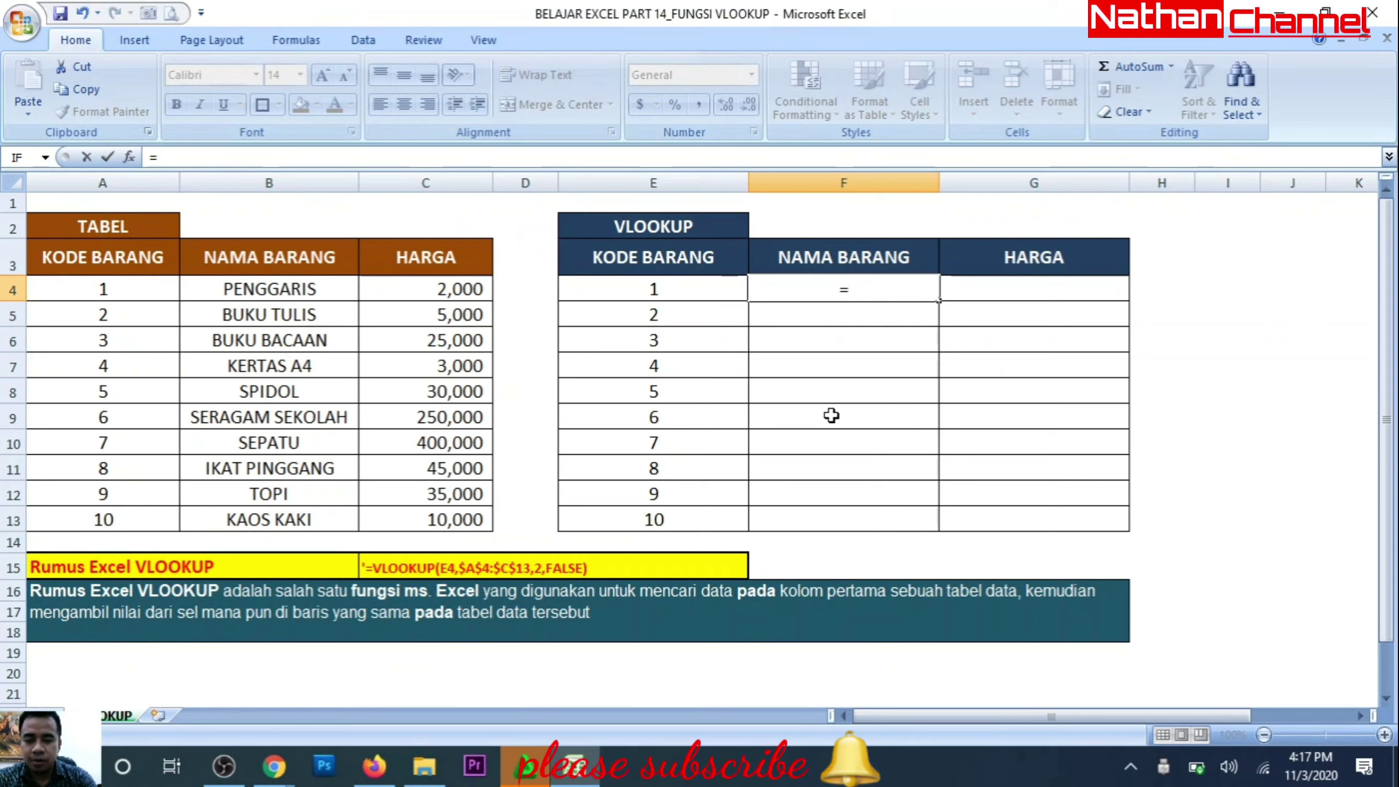
text(VLOOK)
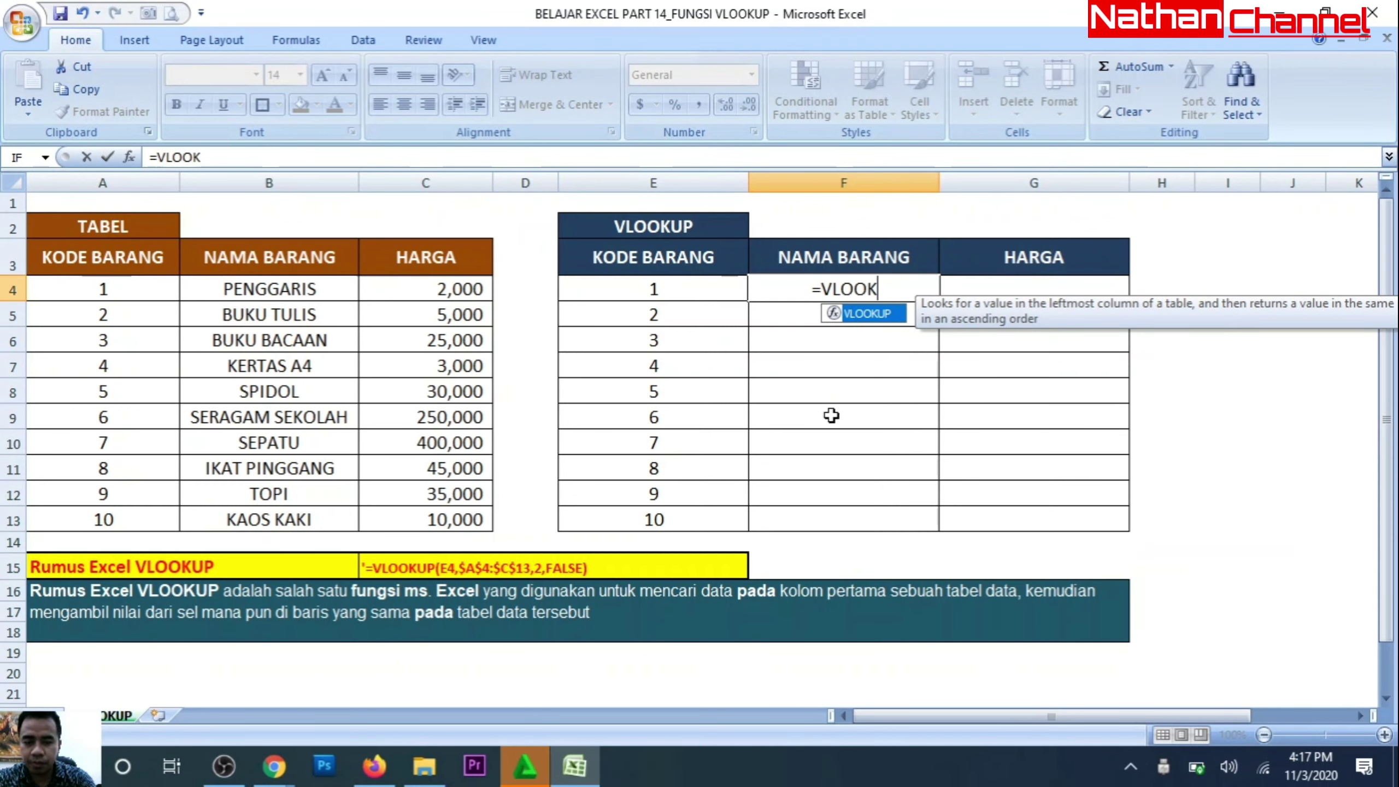
text(UP()
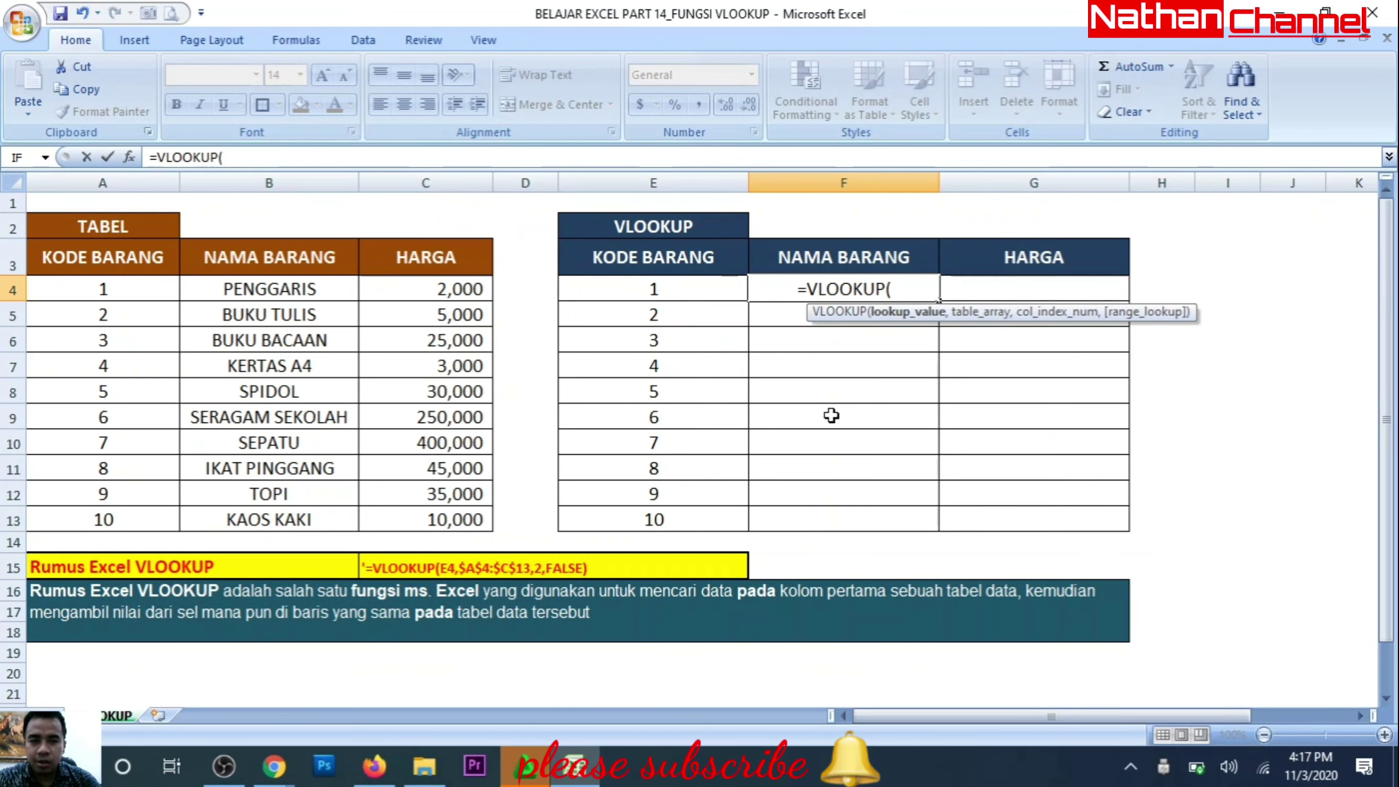
click(660, 288)
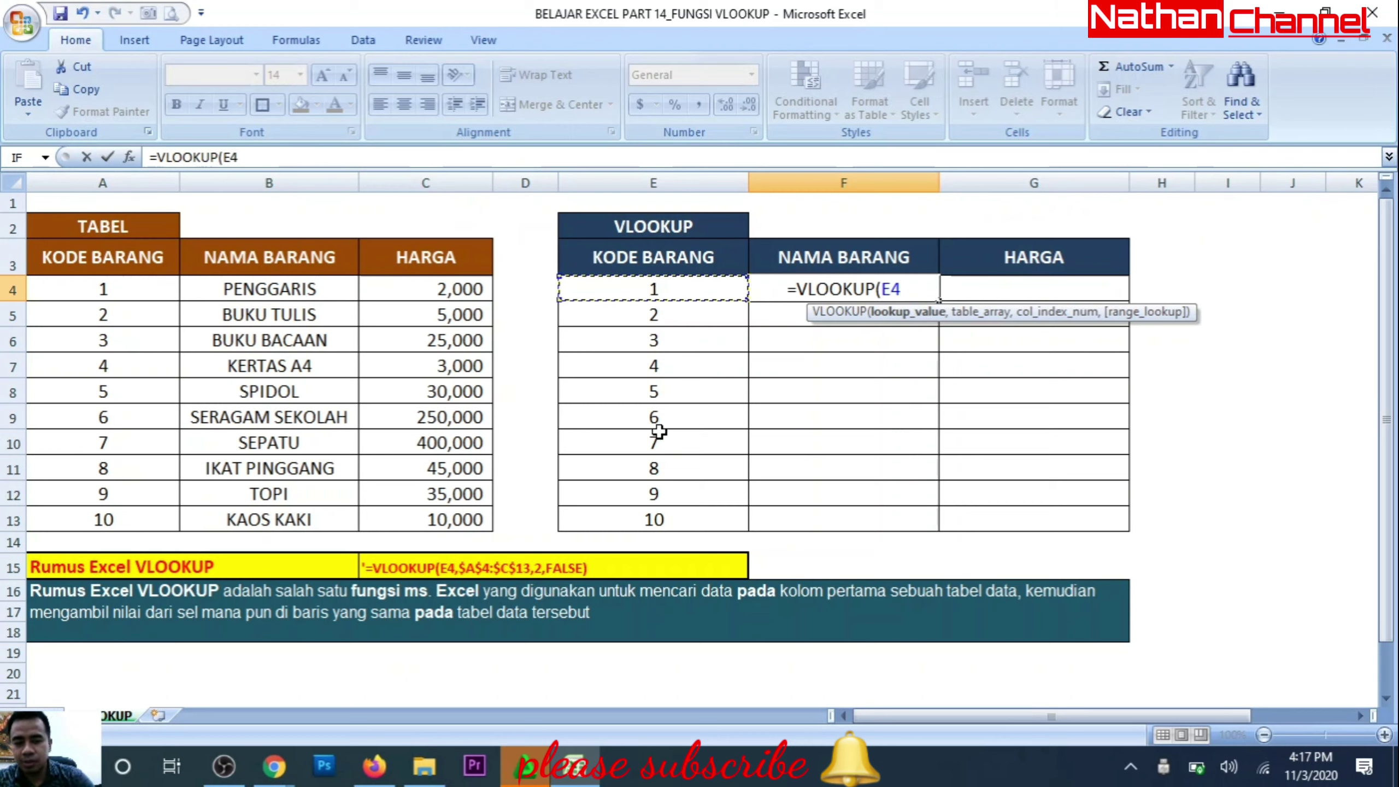
text(,)
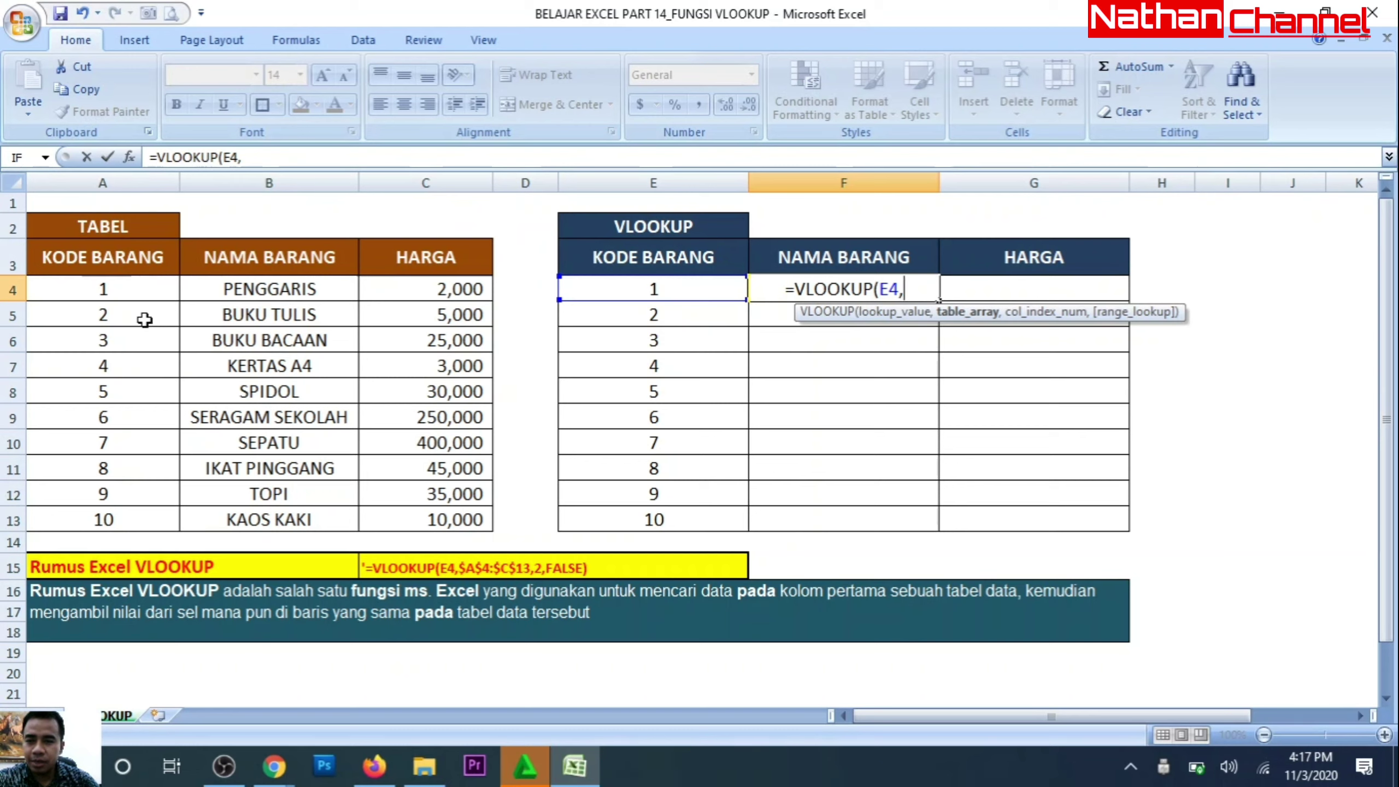
drag(120, 291, 290, 298)
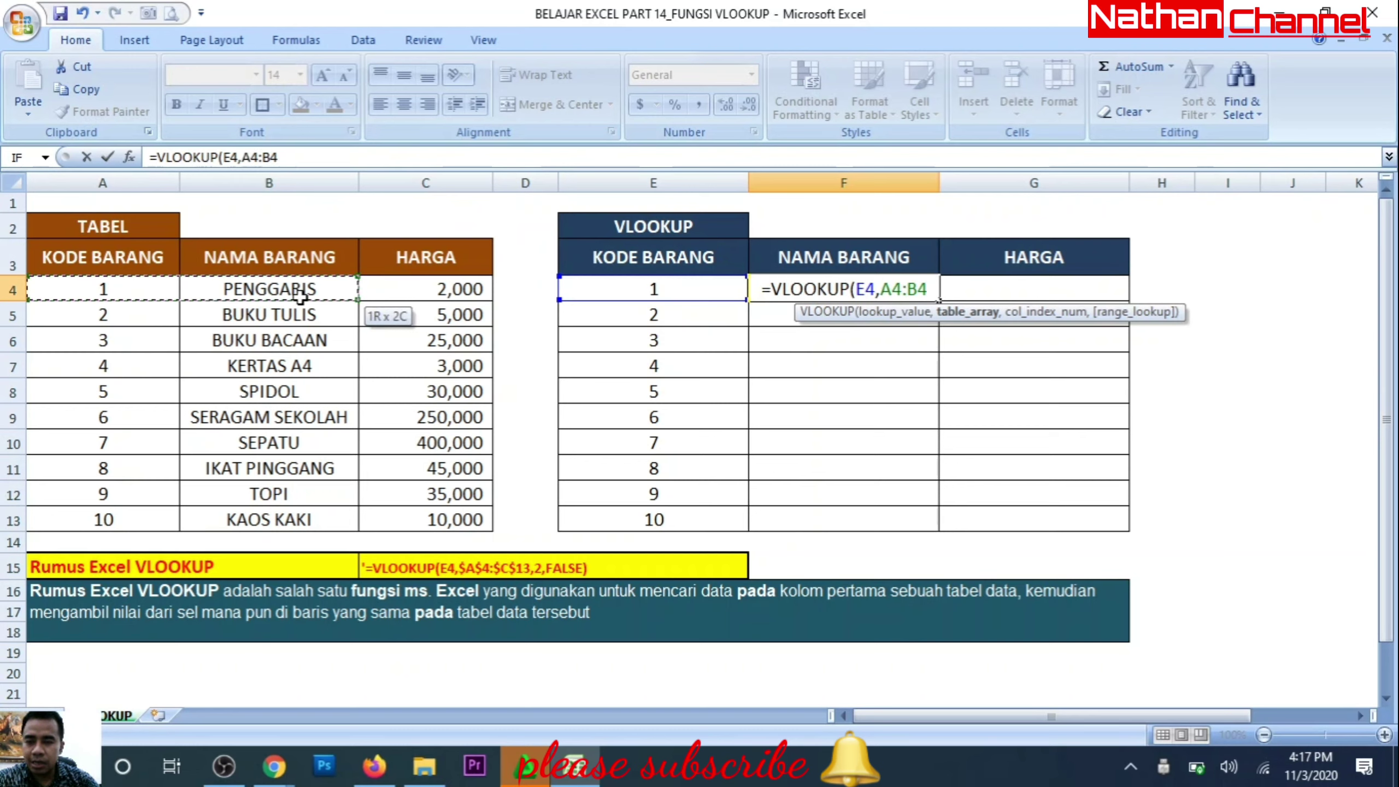
mouse_move(290, 298)
mouse_down()
mouse_move(383, 333)
mouse_move(376, 519)
mouse_up()
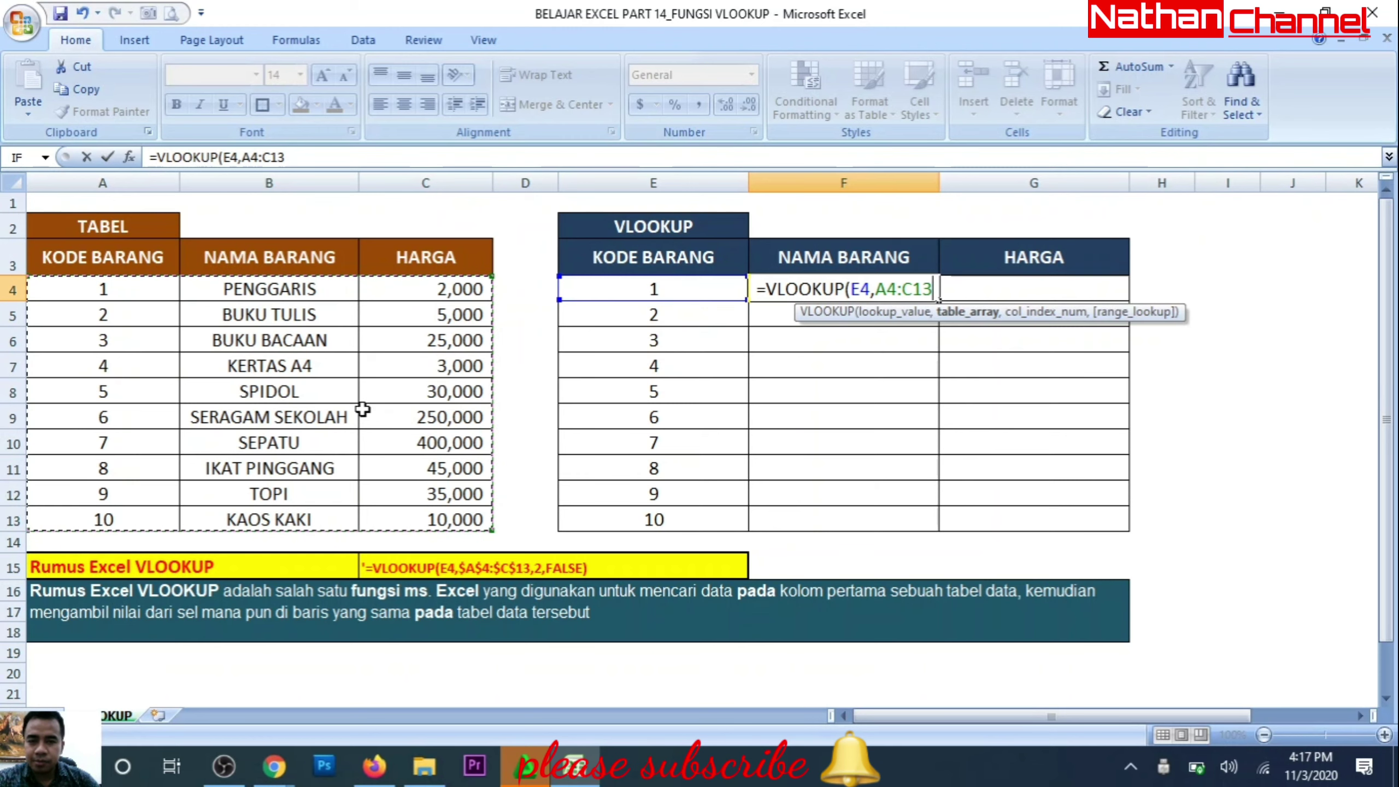
text(,)
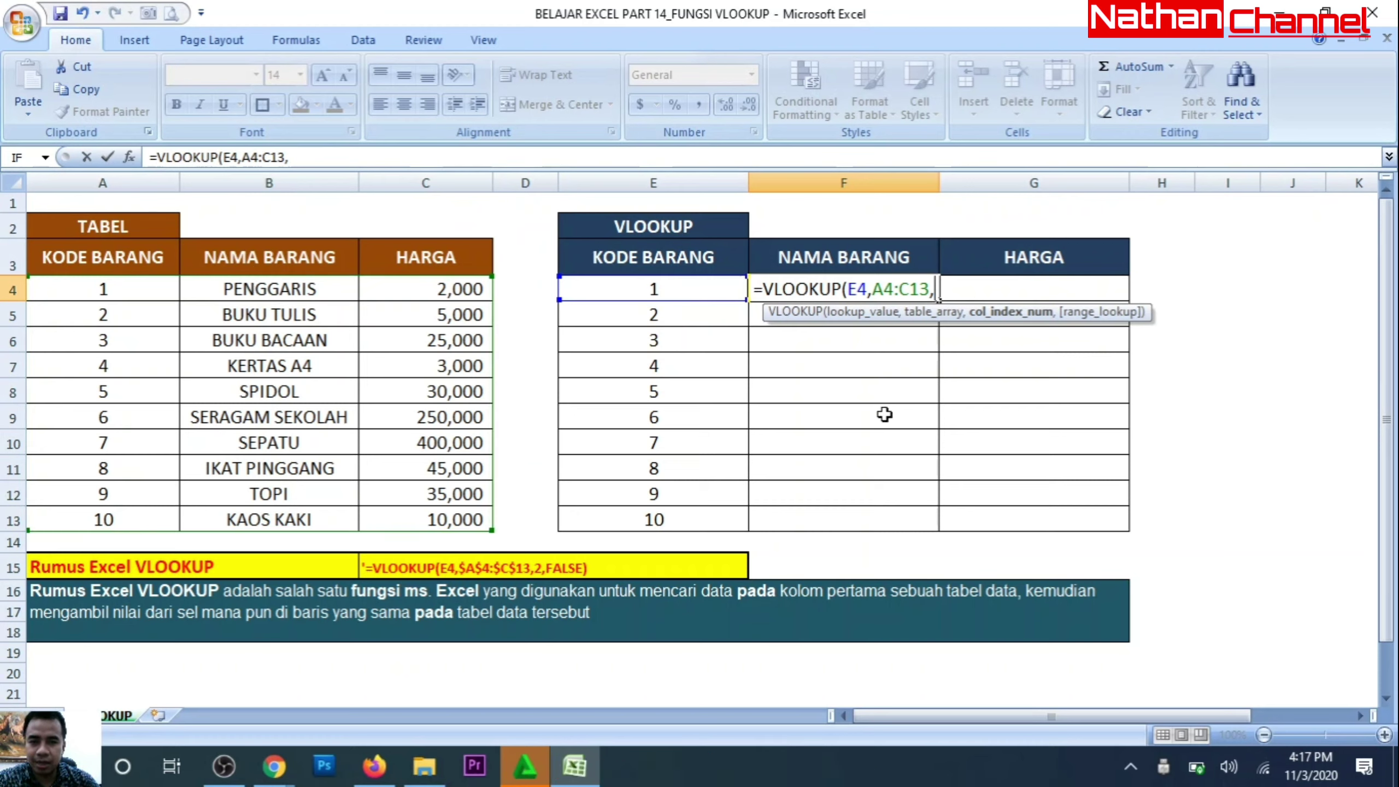
text(2)
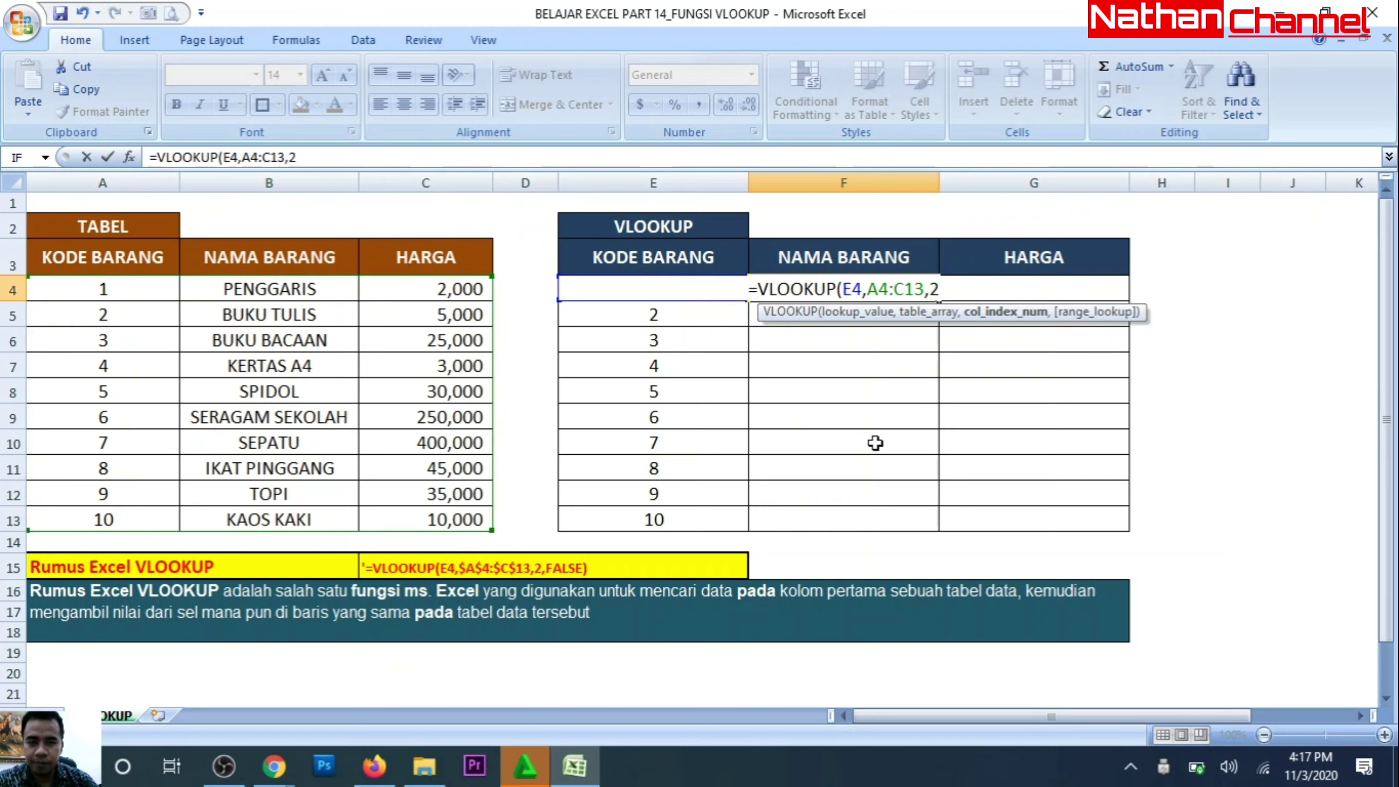
text(,)
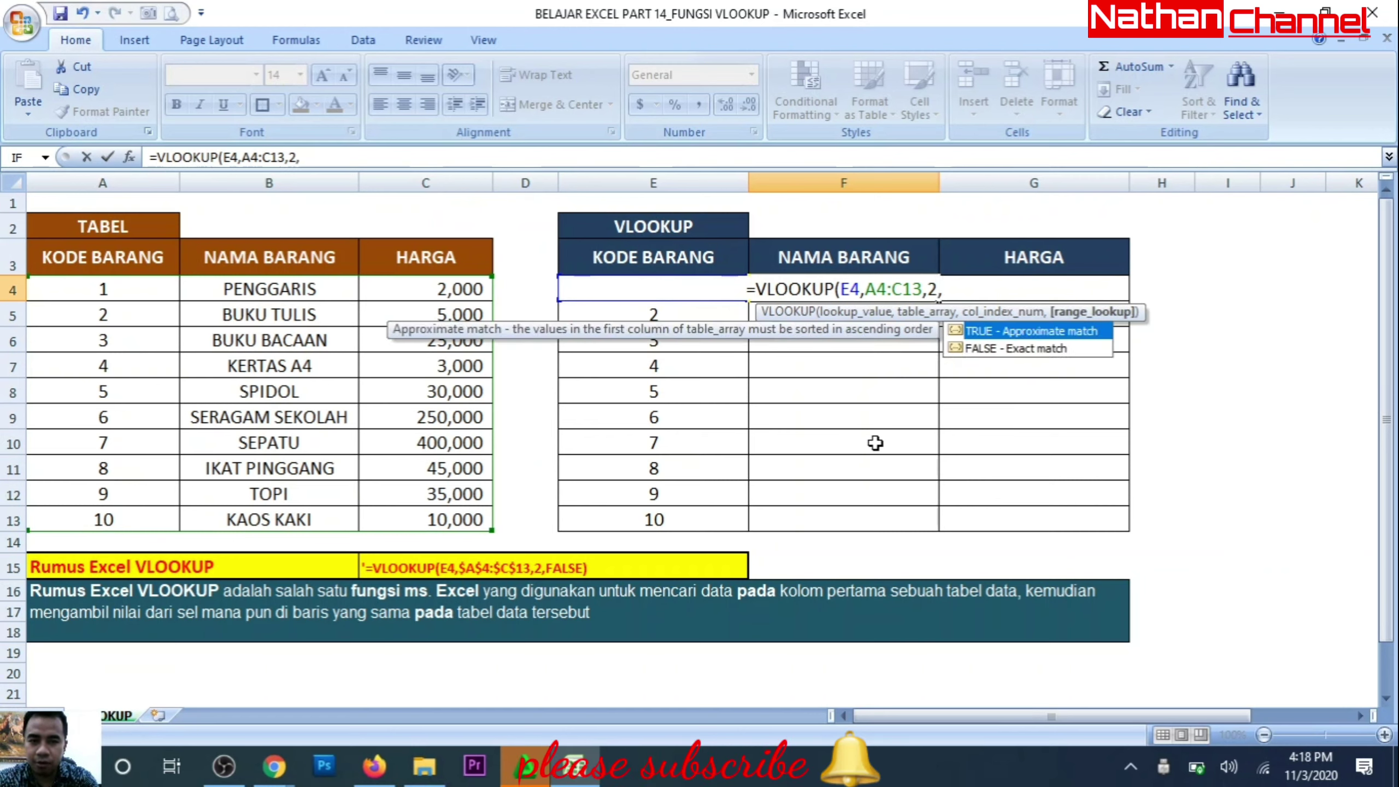
text(FALSE)
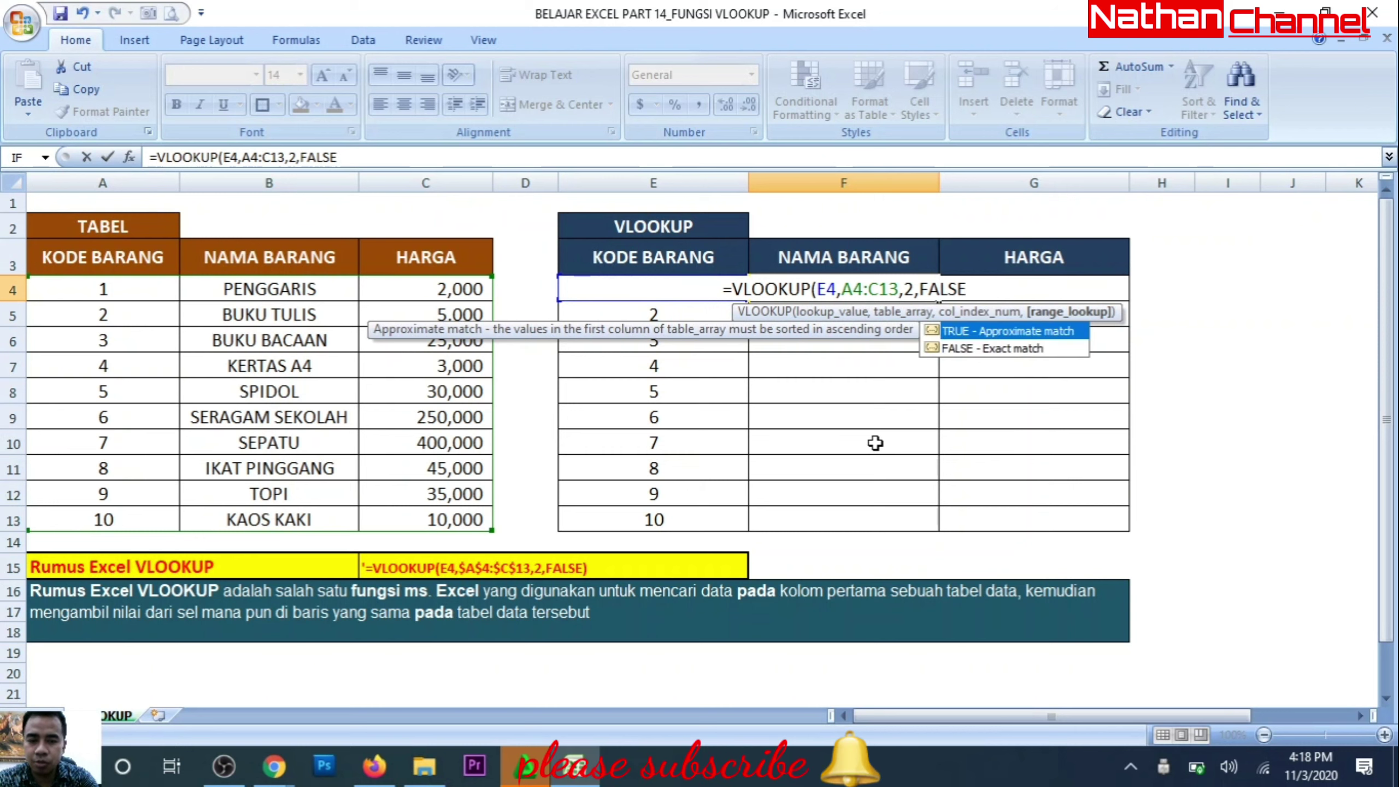
text())
key(Return)
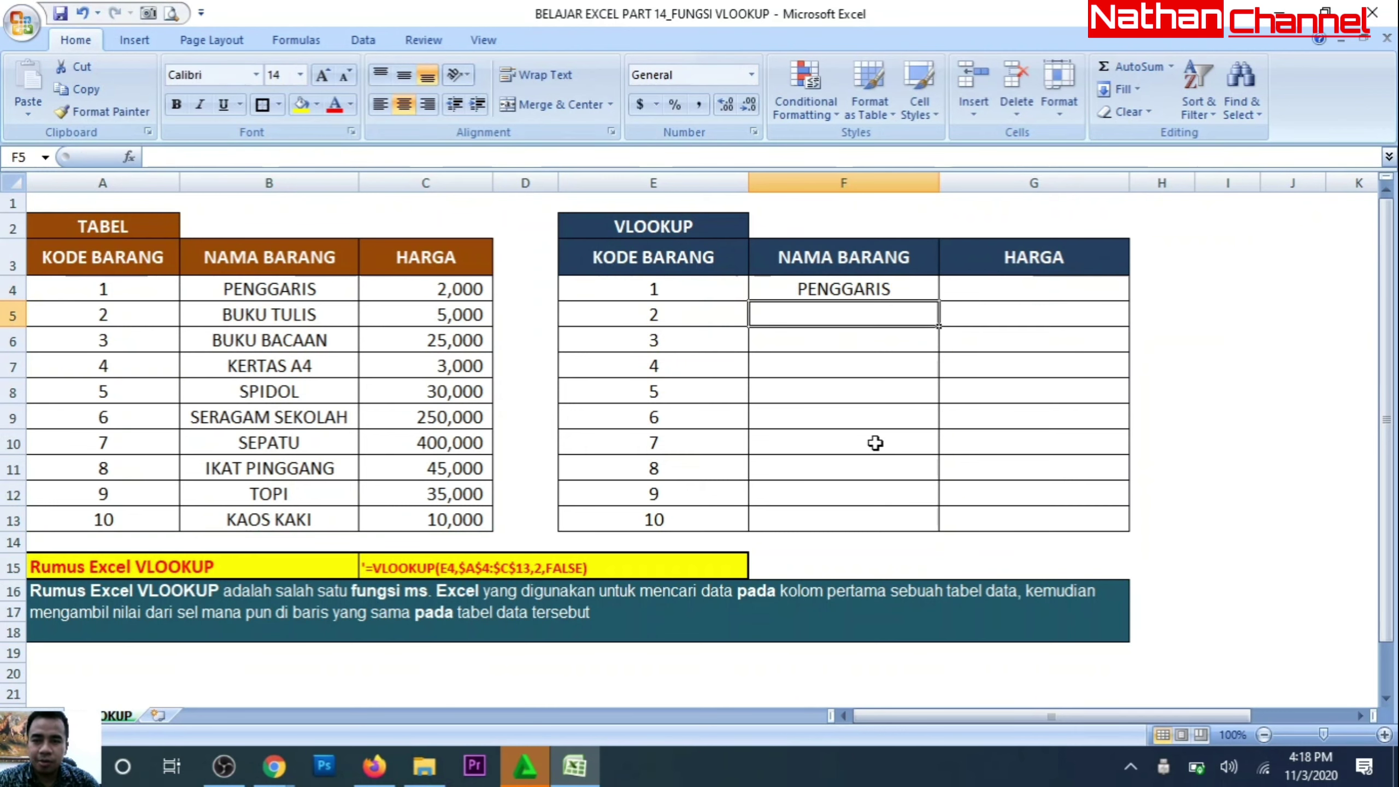
- Change the code in E4 to 10 so F4 shows KAOS KAKI
click(616, 288)
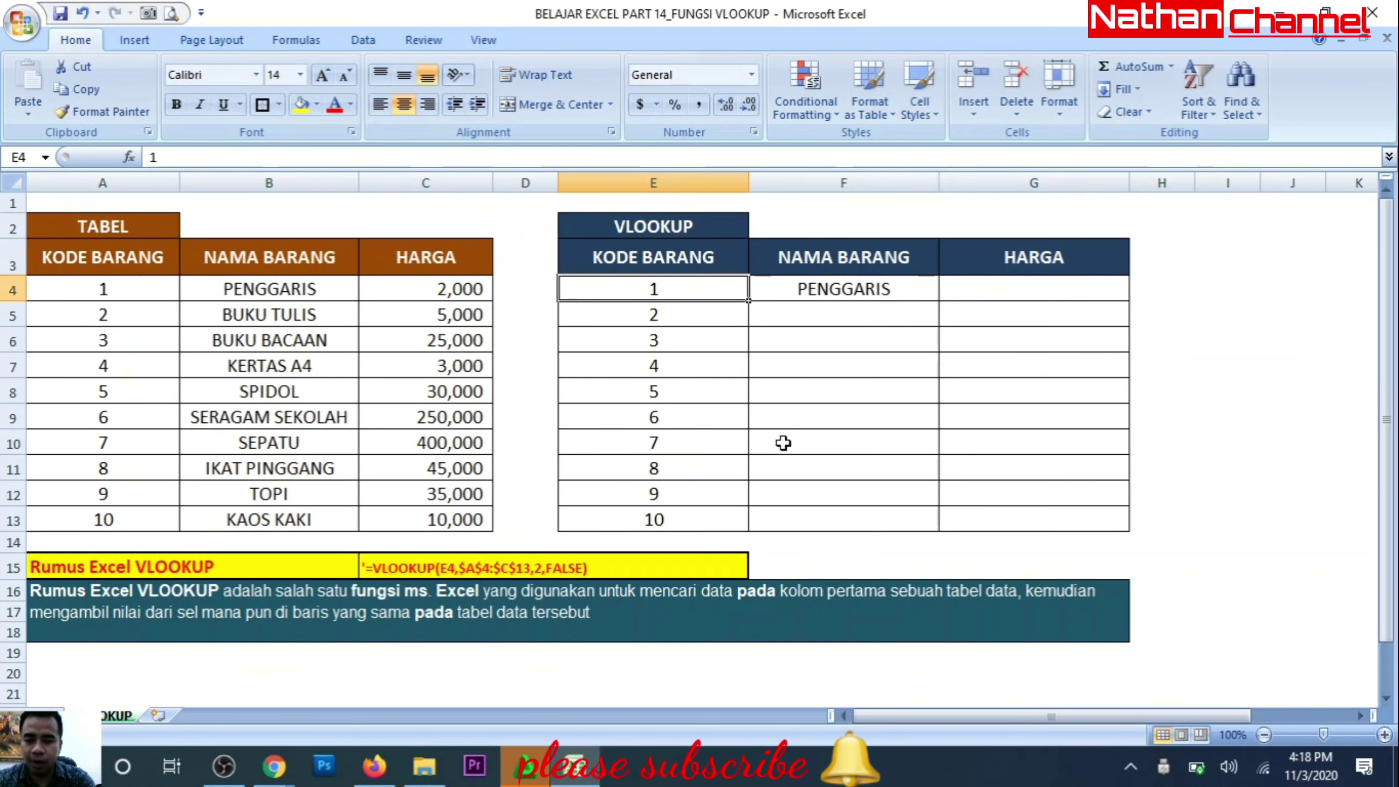
text(10)
key(Return)
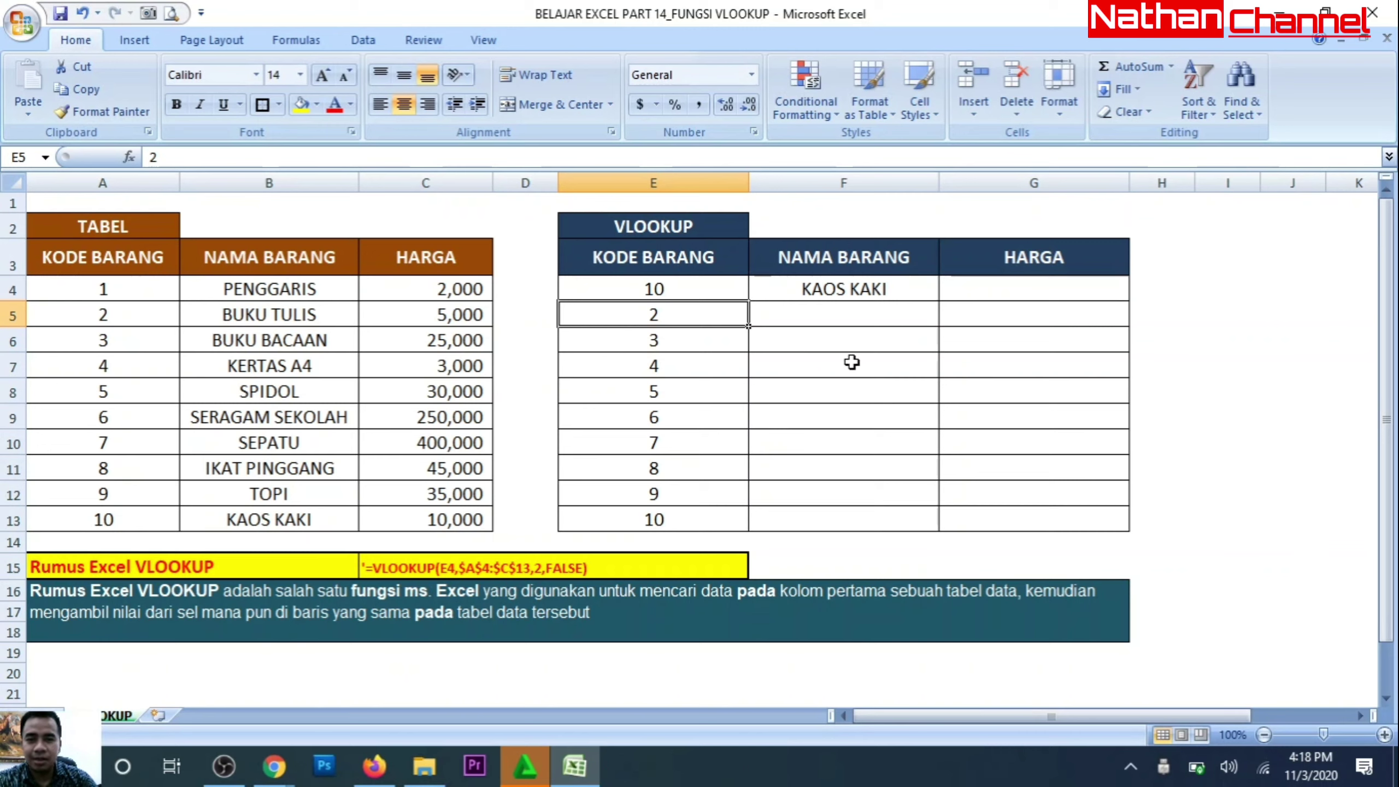
- Enter =VLOOKUP(E4,A4:C13,3,FALSE) in G4 to return the price
click(1018, 291)
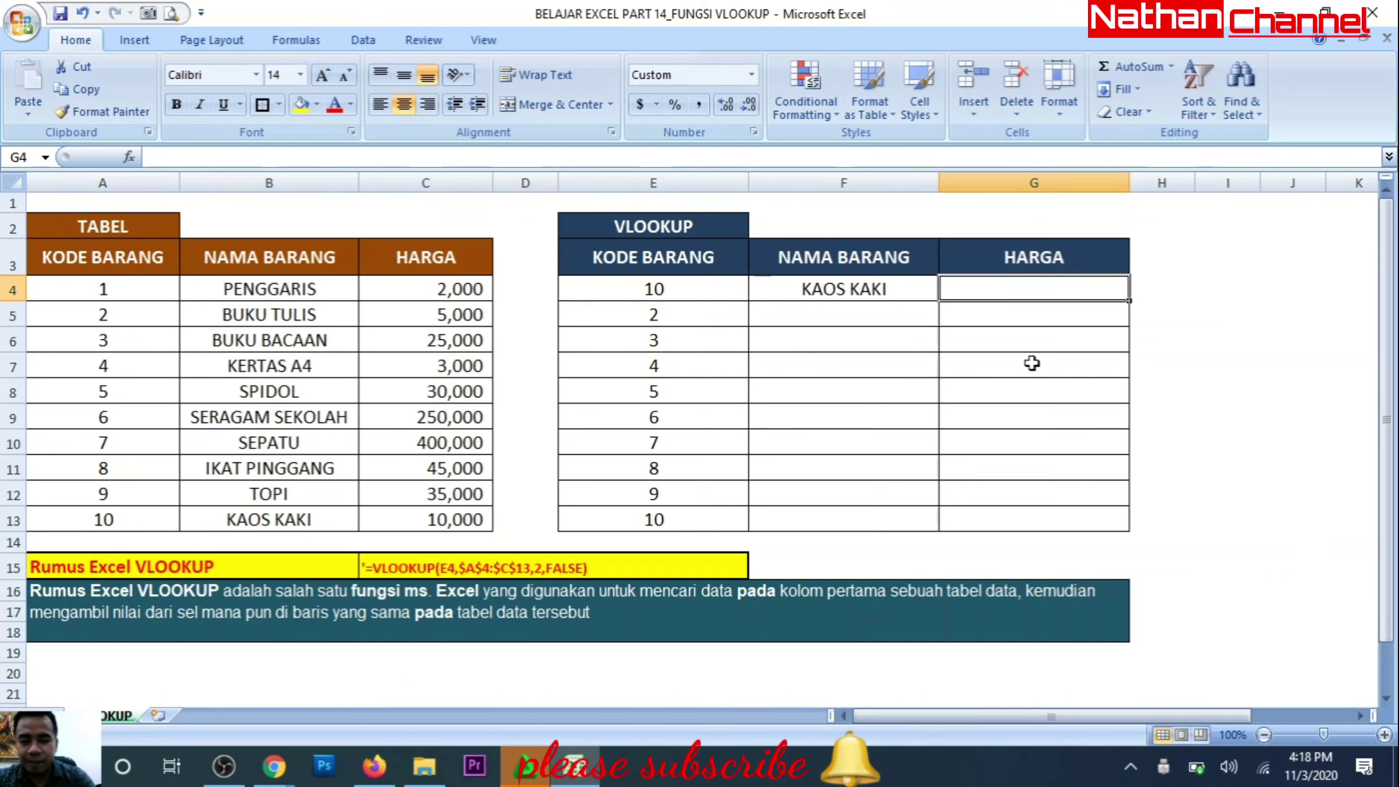
text(=)
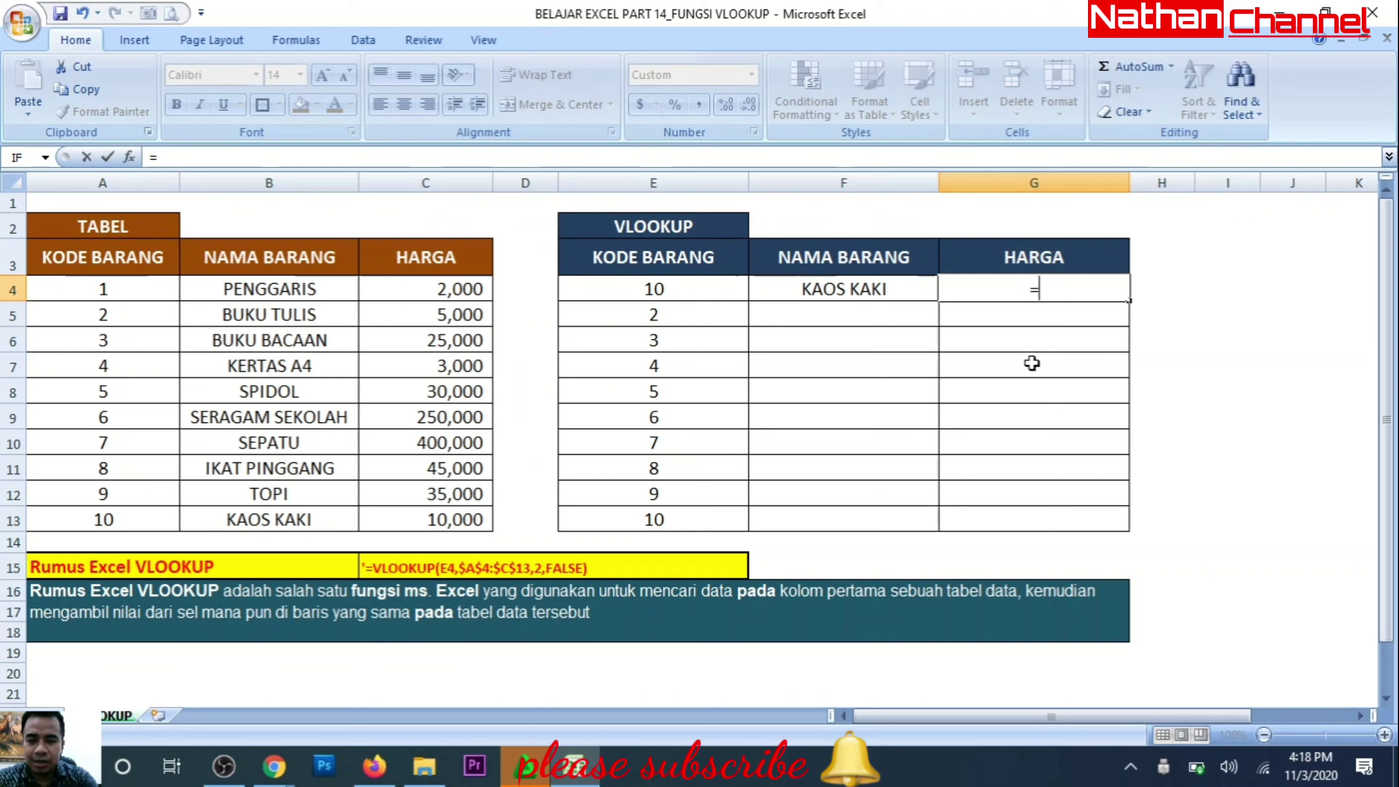
text(VLOOK)
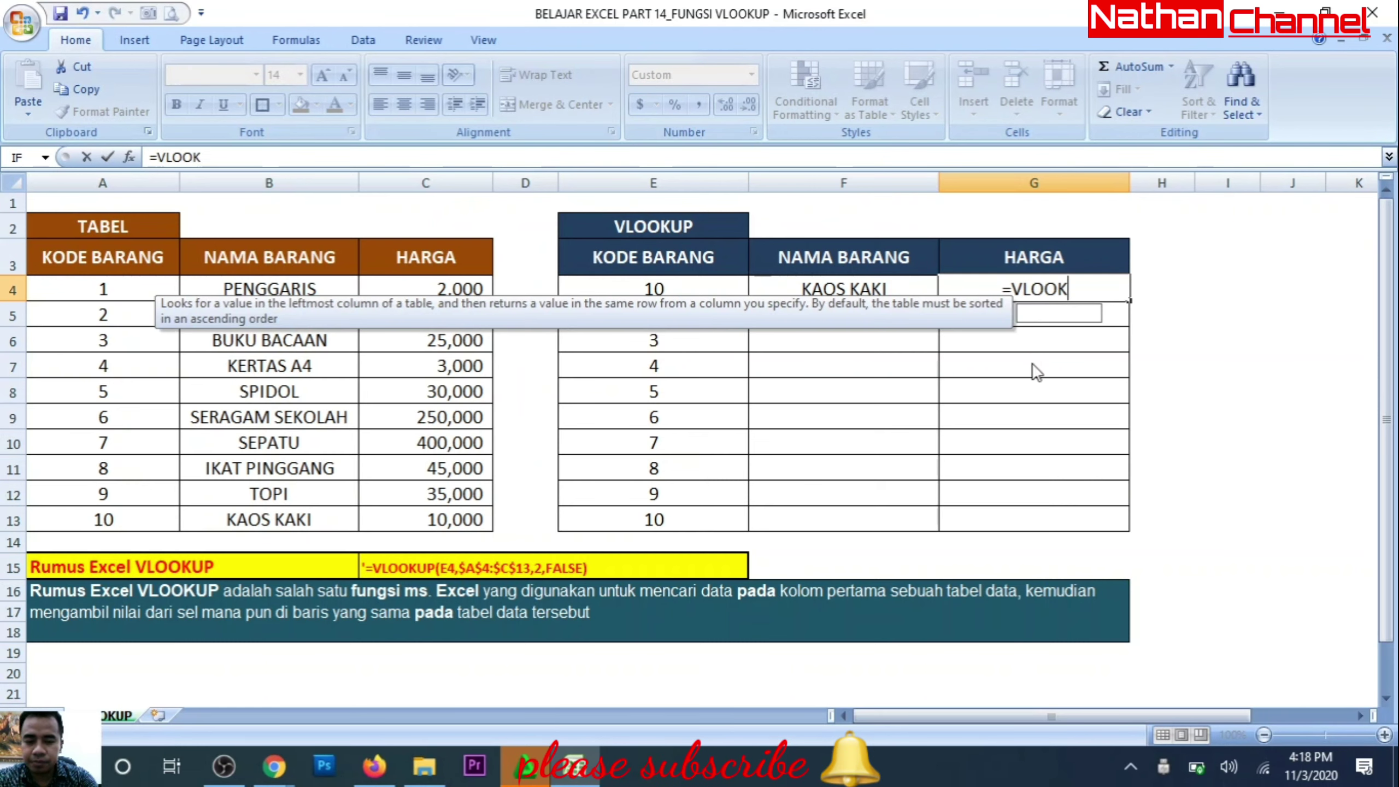
text(UP()
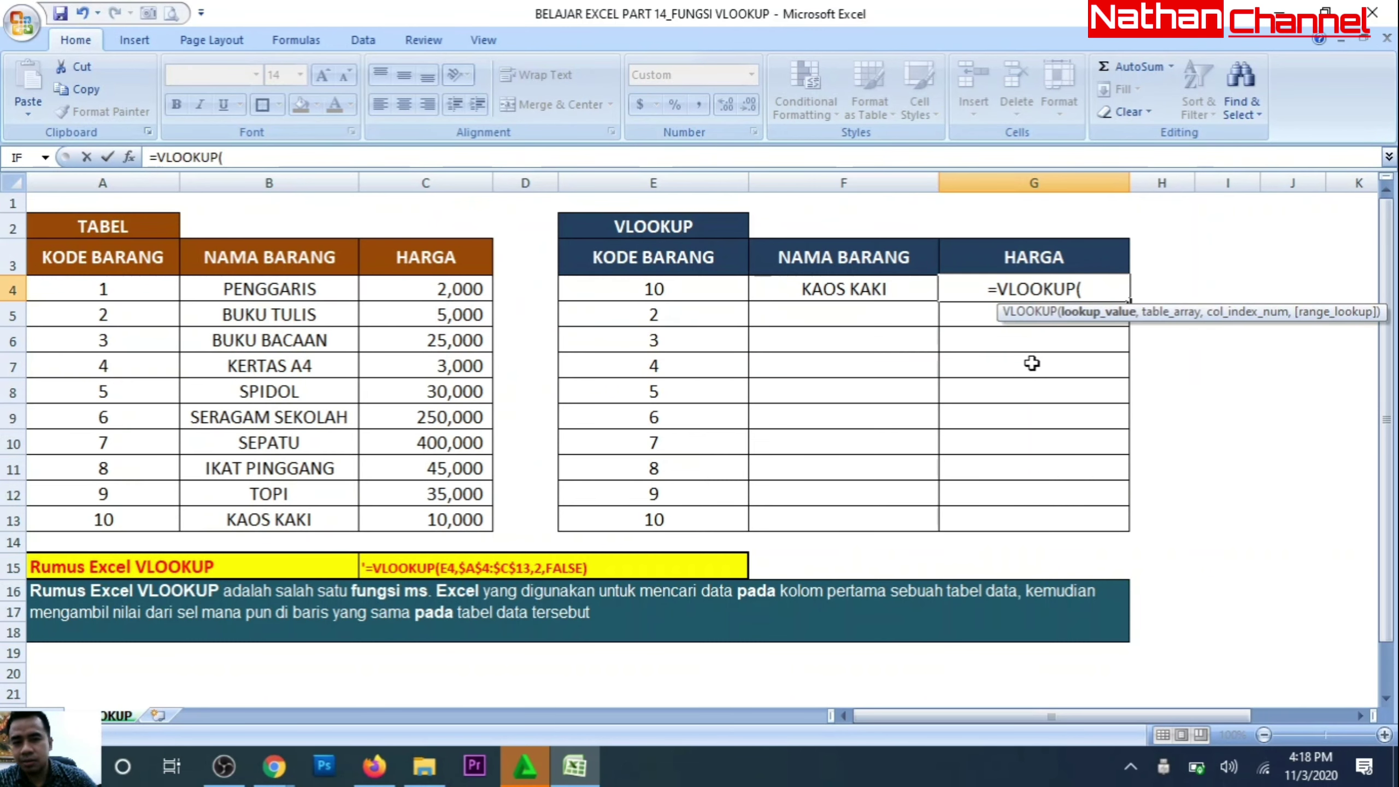
click(705, 288)
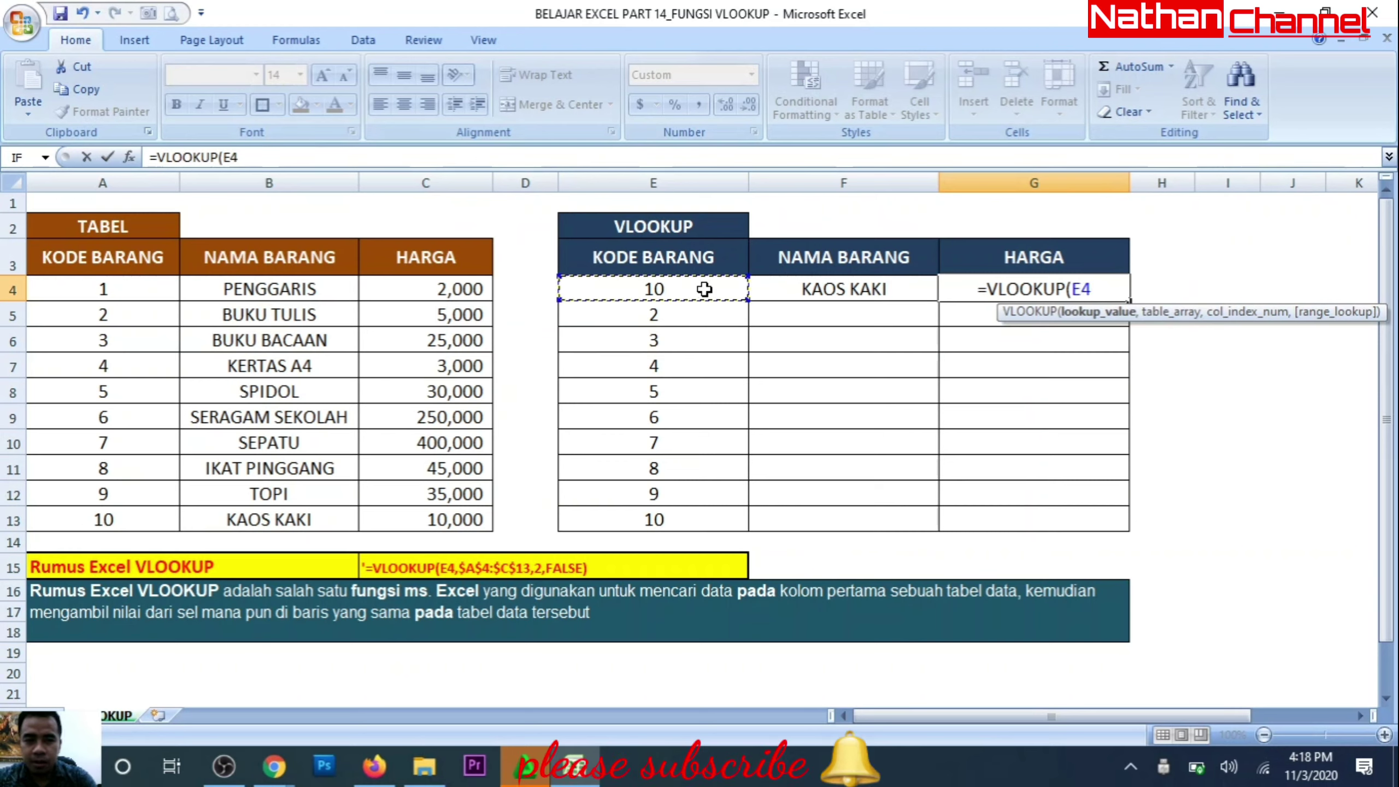
text(,)
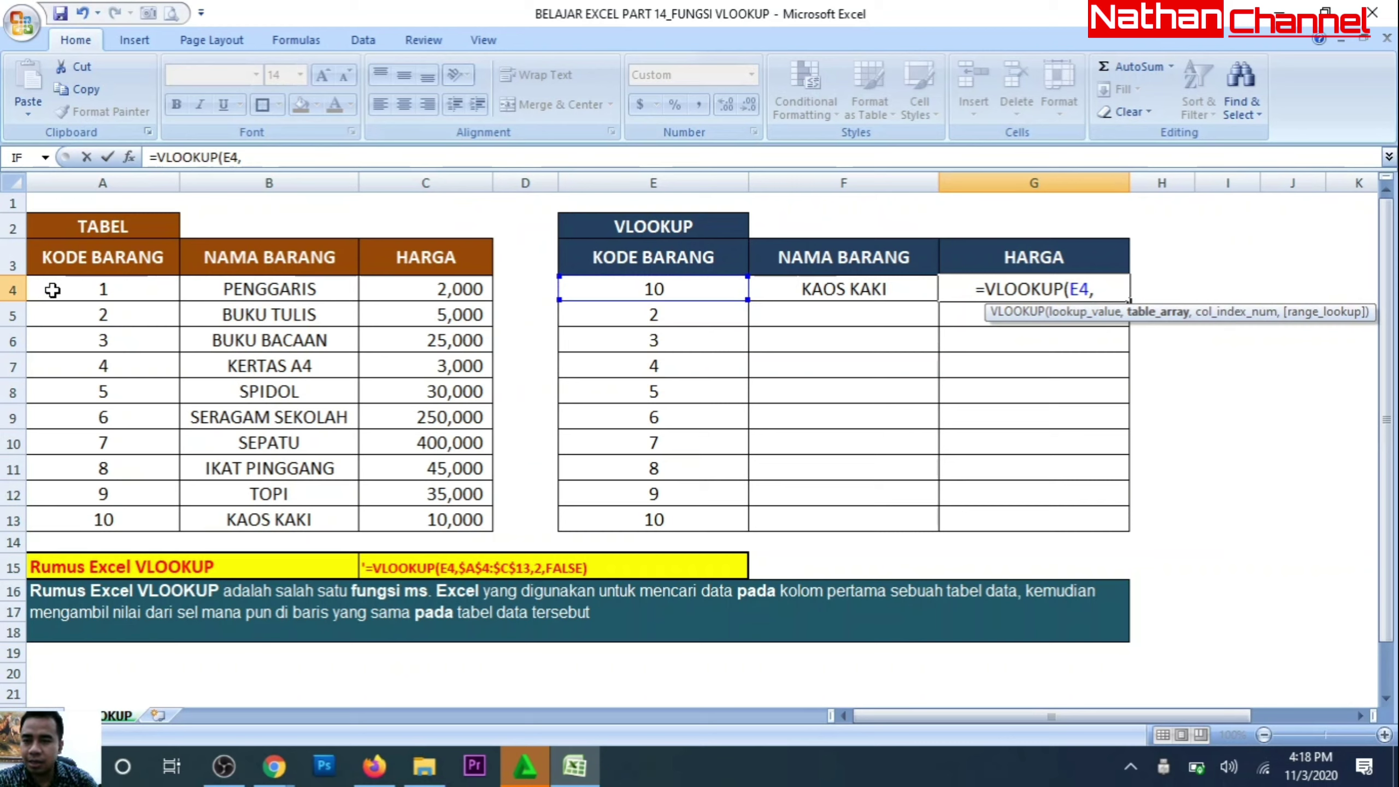
click(122, 290)
drag(121, 290, 408, 519)
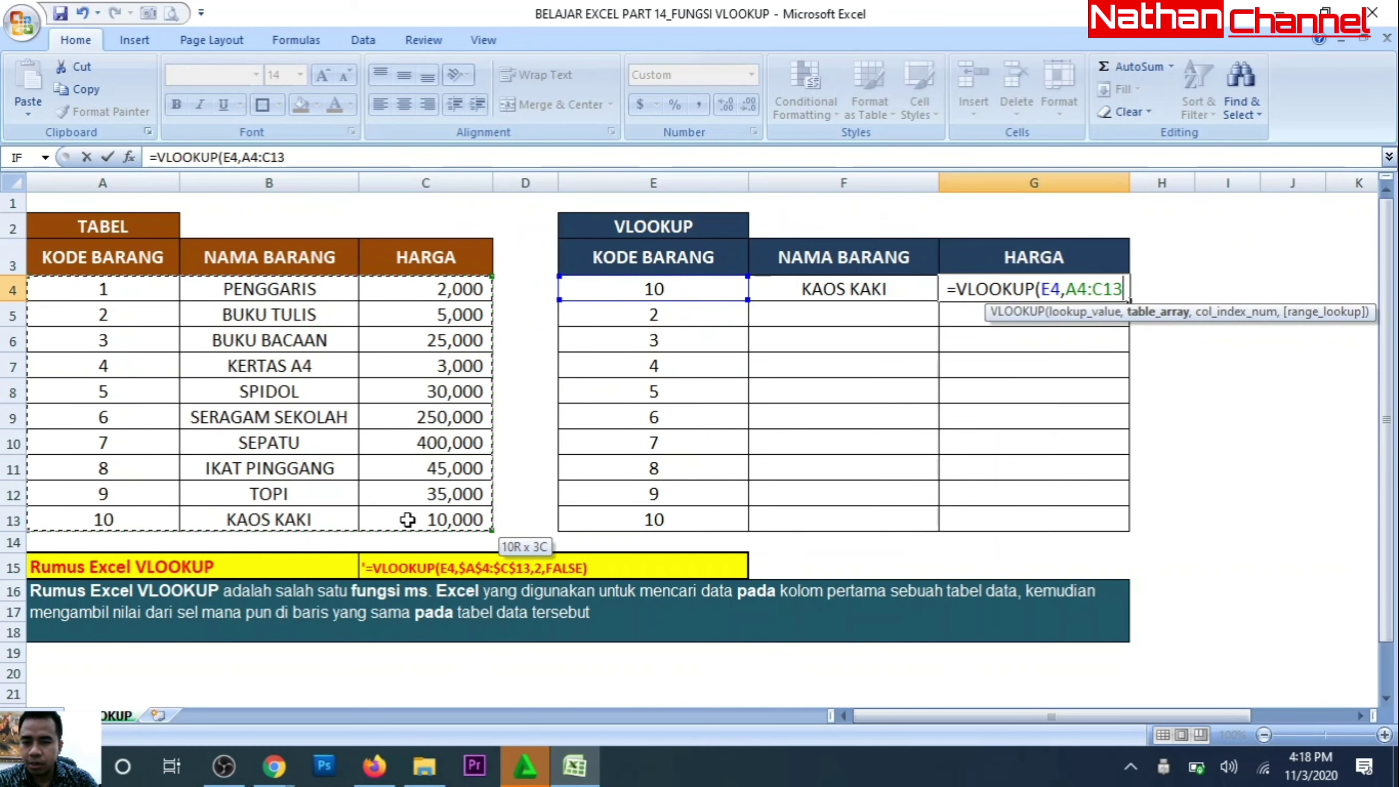
text(,)
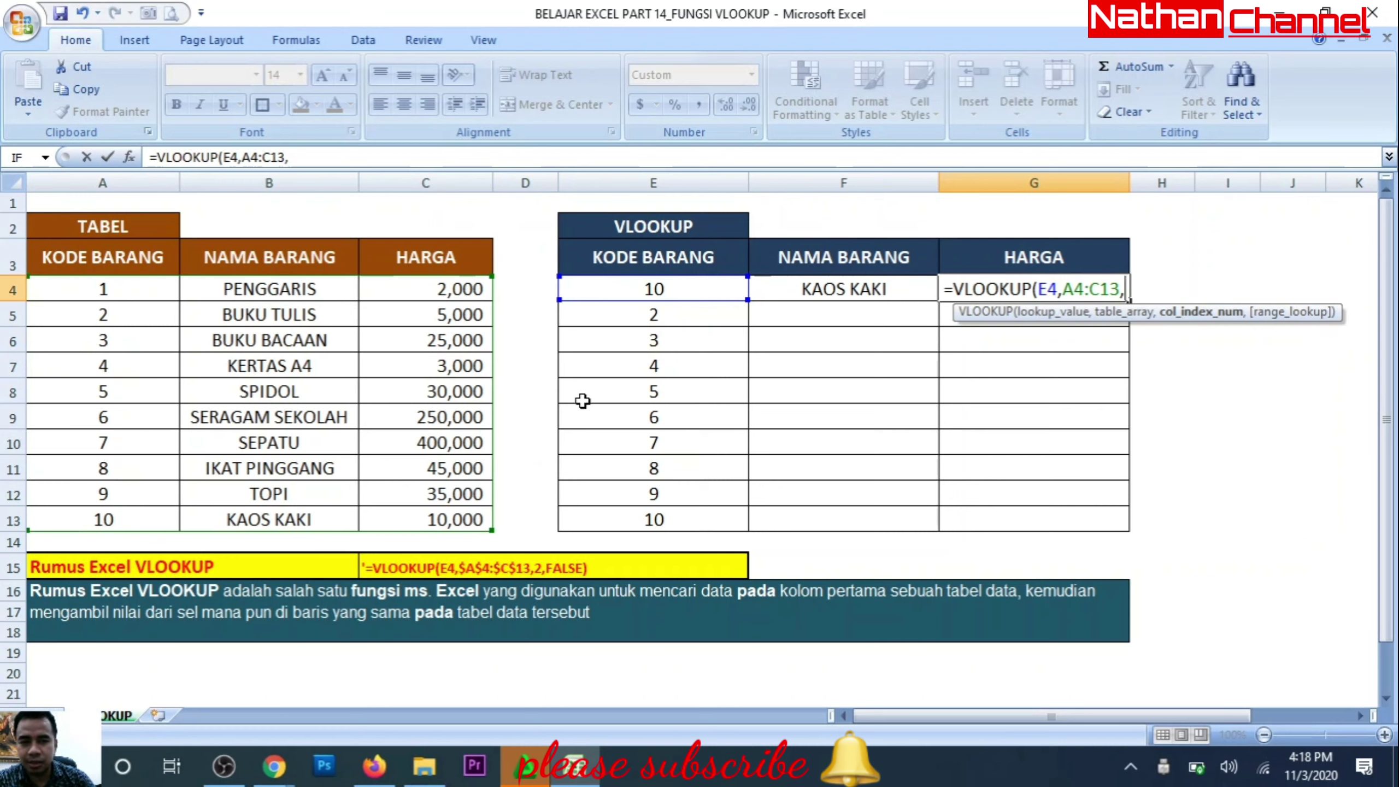
text(3)
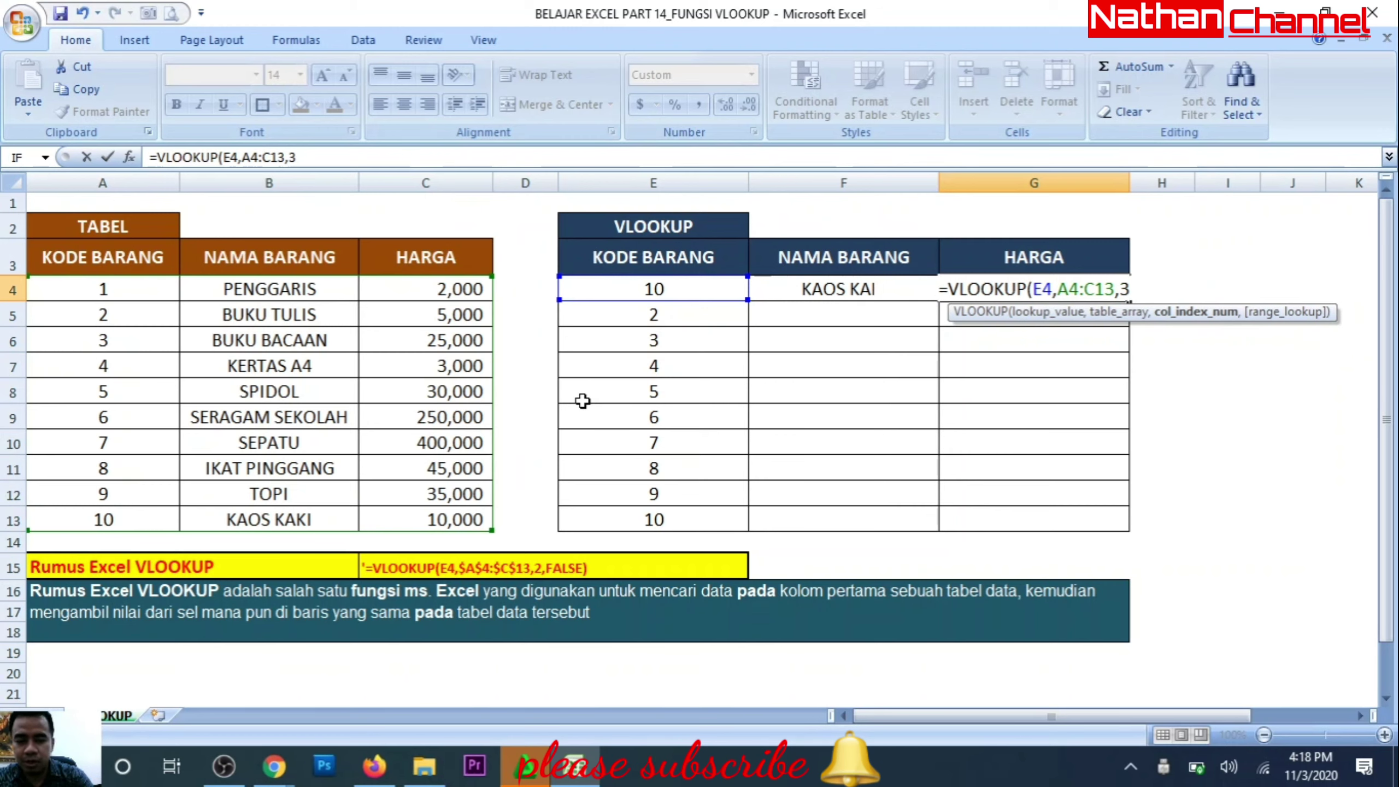
text(,F)
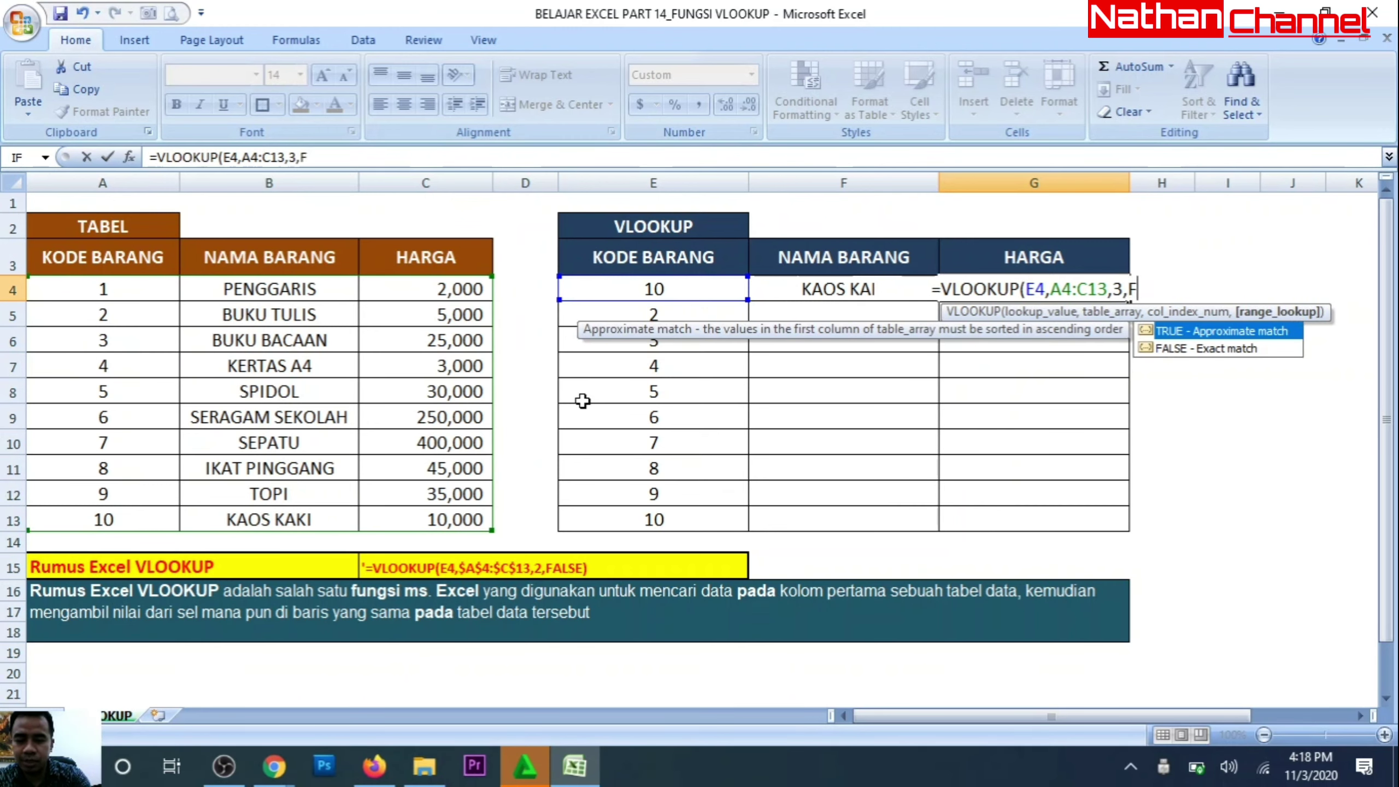
text(ALSE))
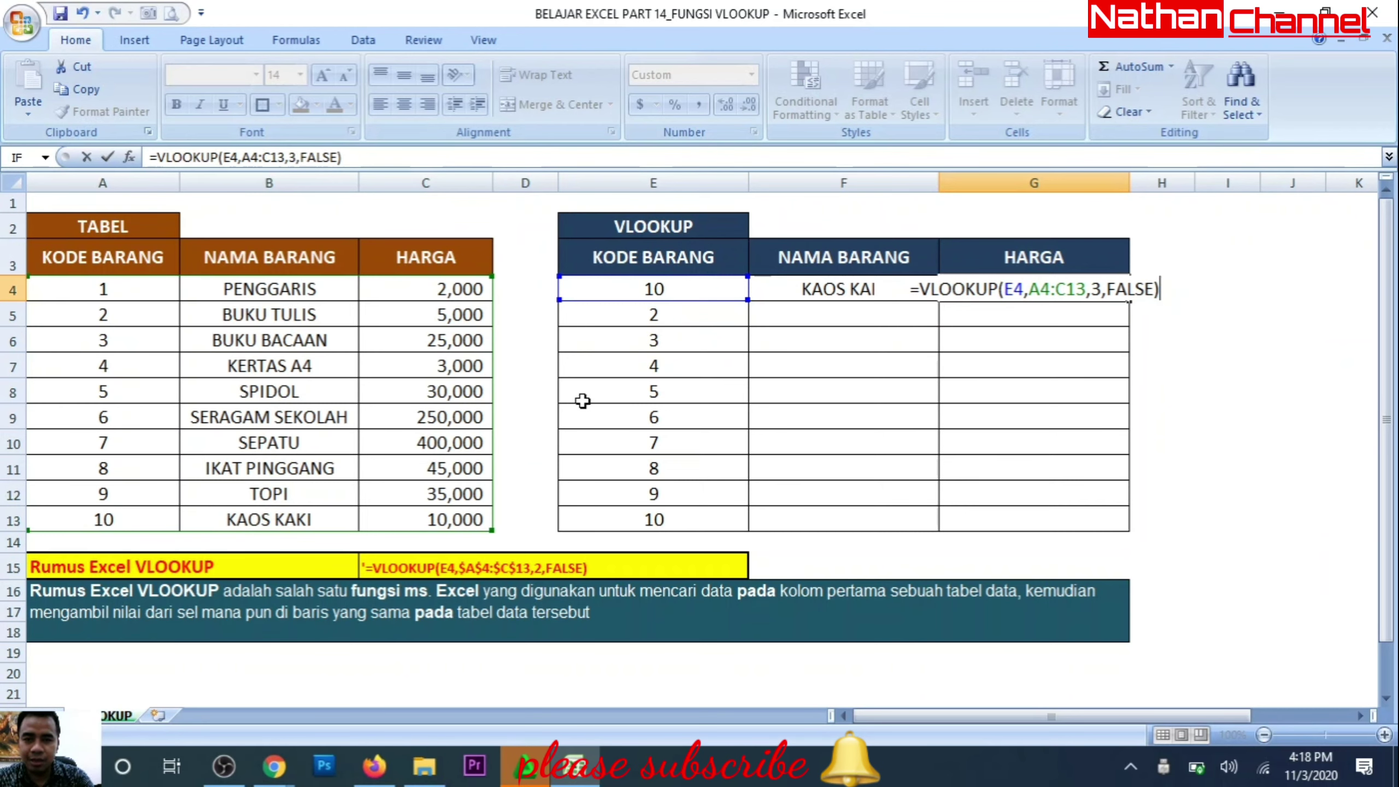
key(Return)
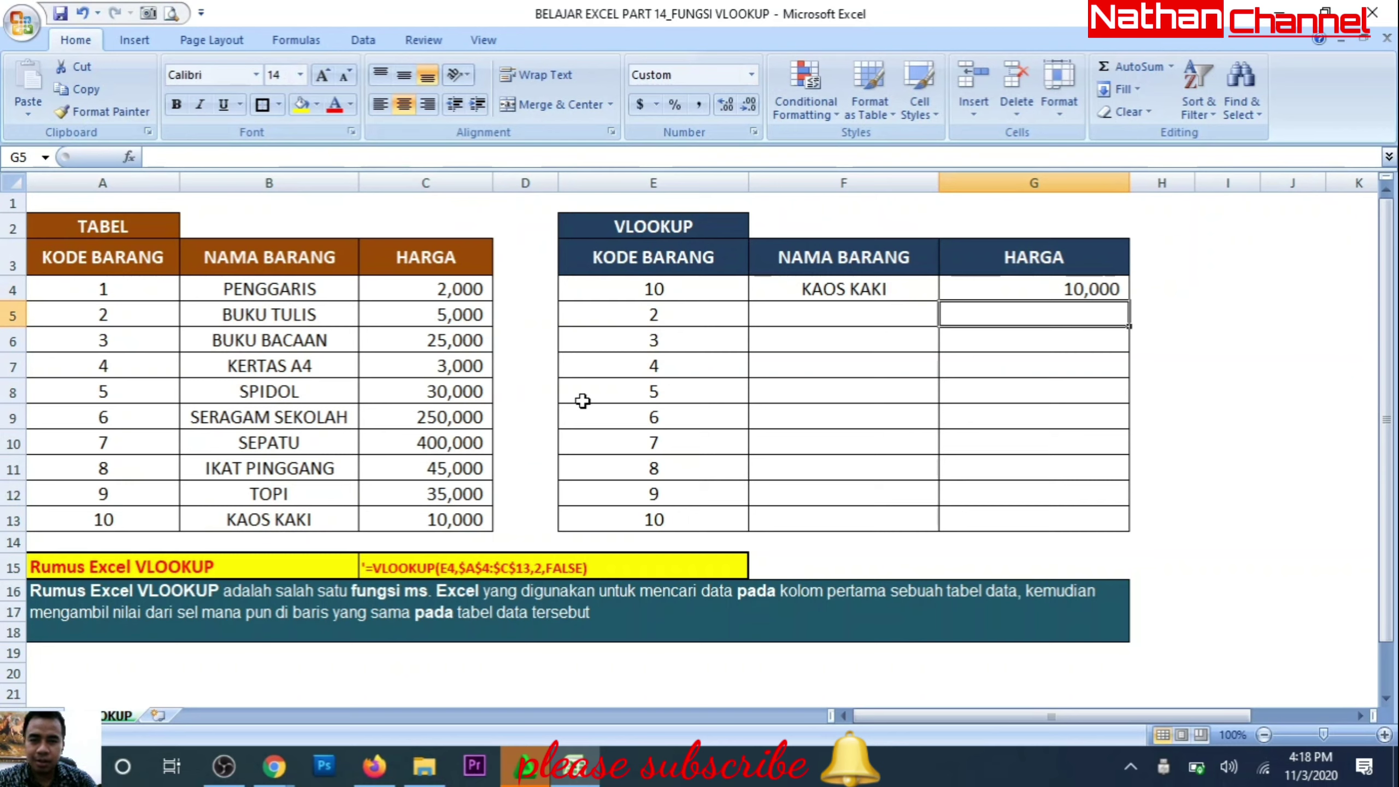
- Check the code in E4, the price in C13, and the G4 and F4 formulas
click(671, 291)
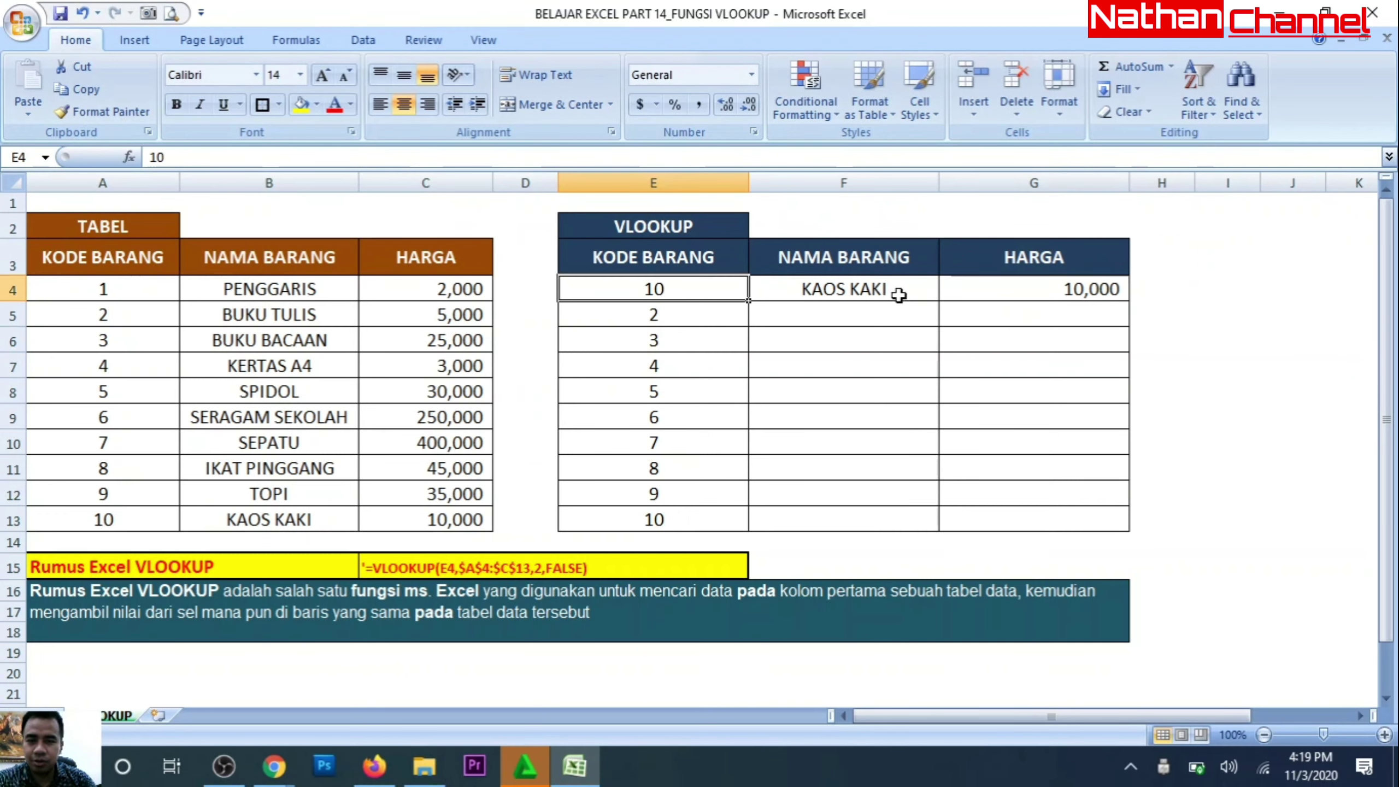
drag(354, 516, 424, 513)
click(1049, 286)
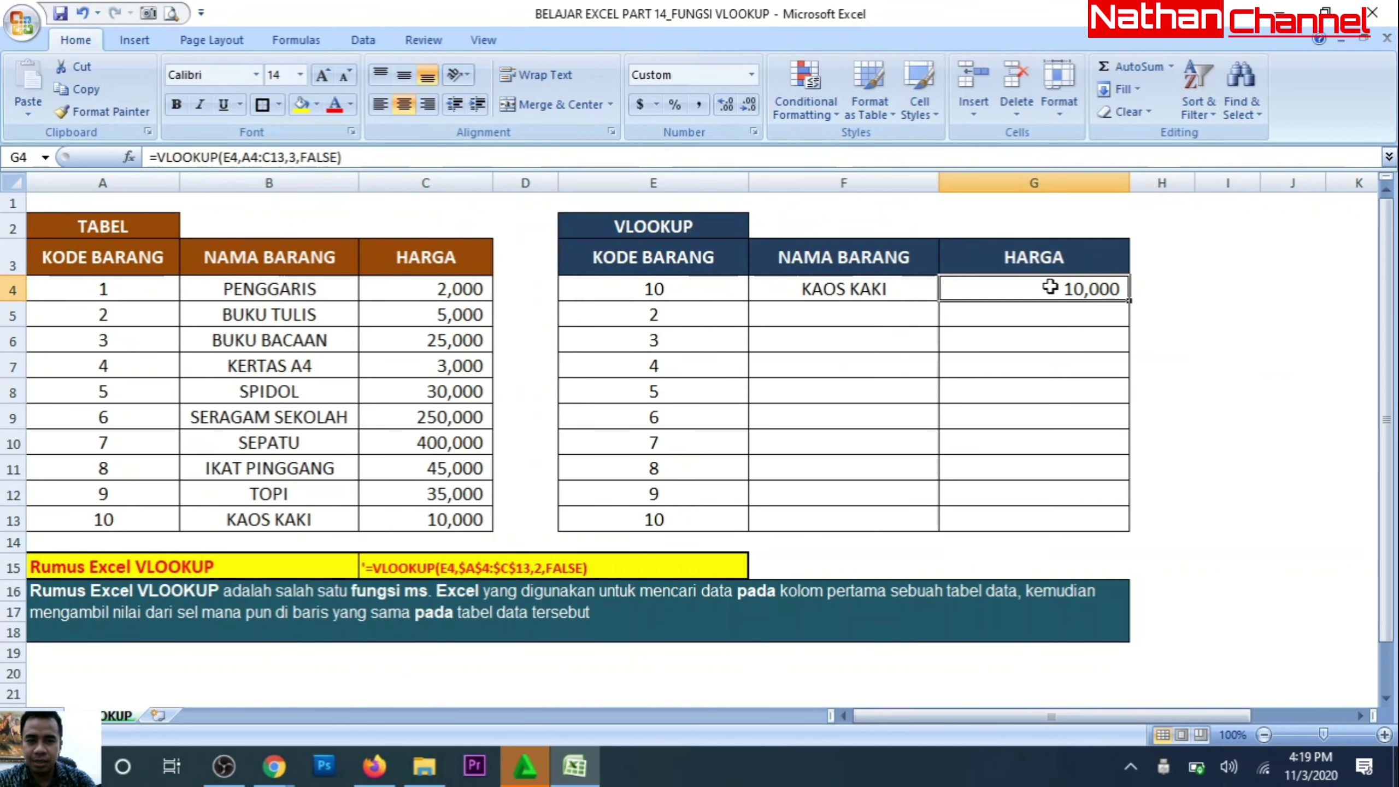
click(460, 525)
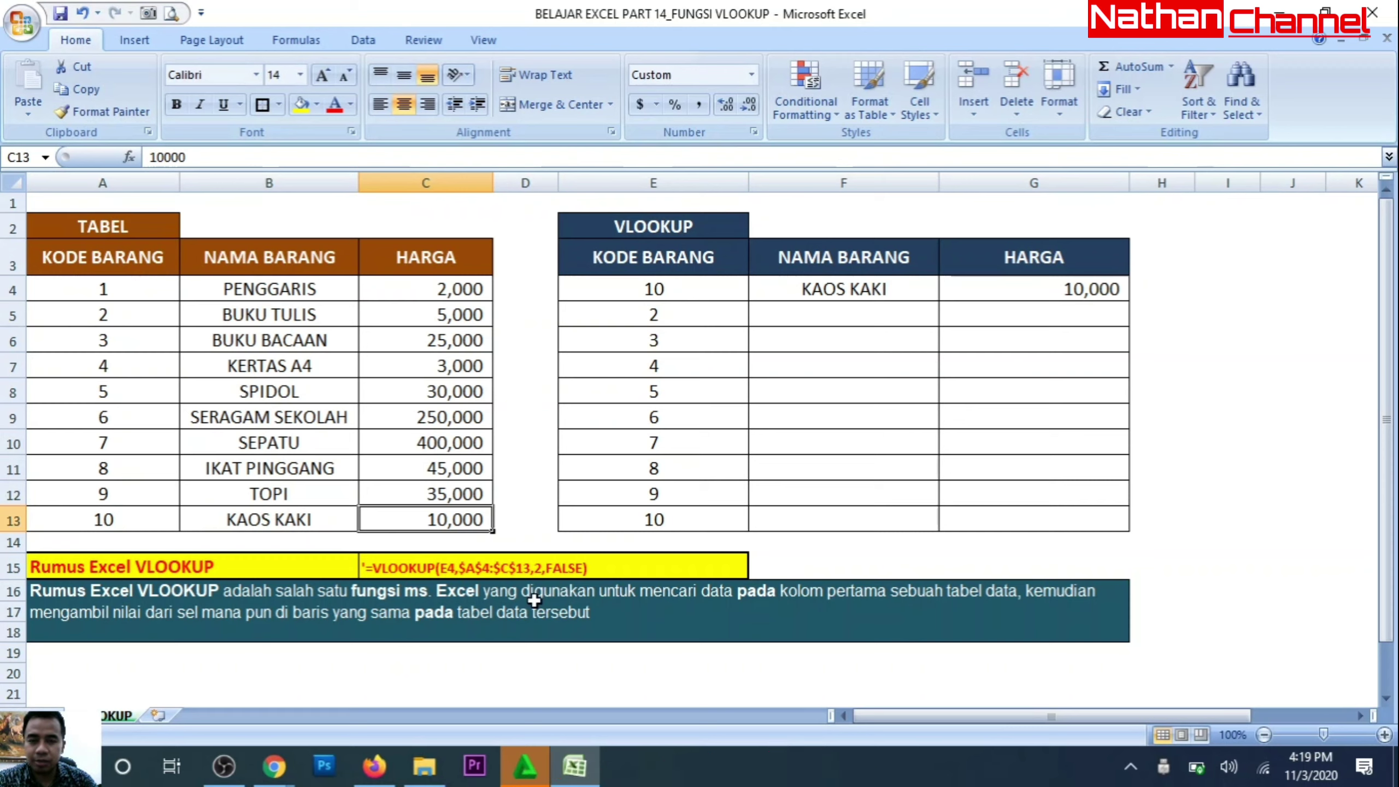
click(916, 289)
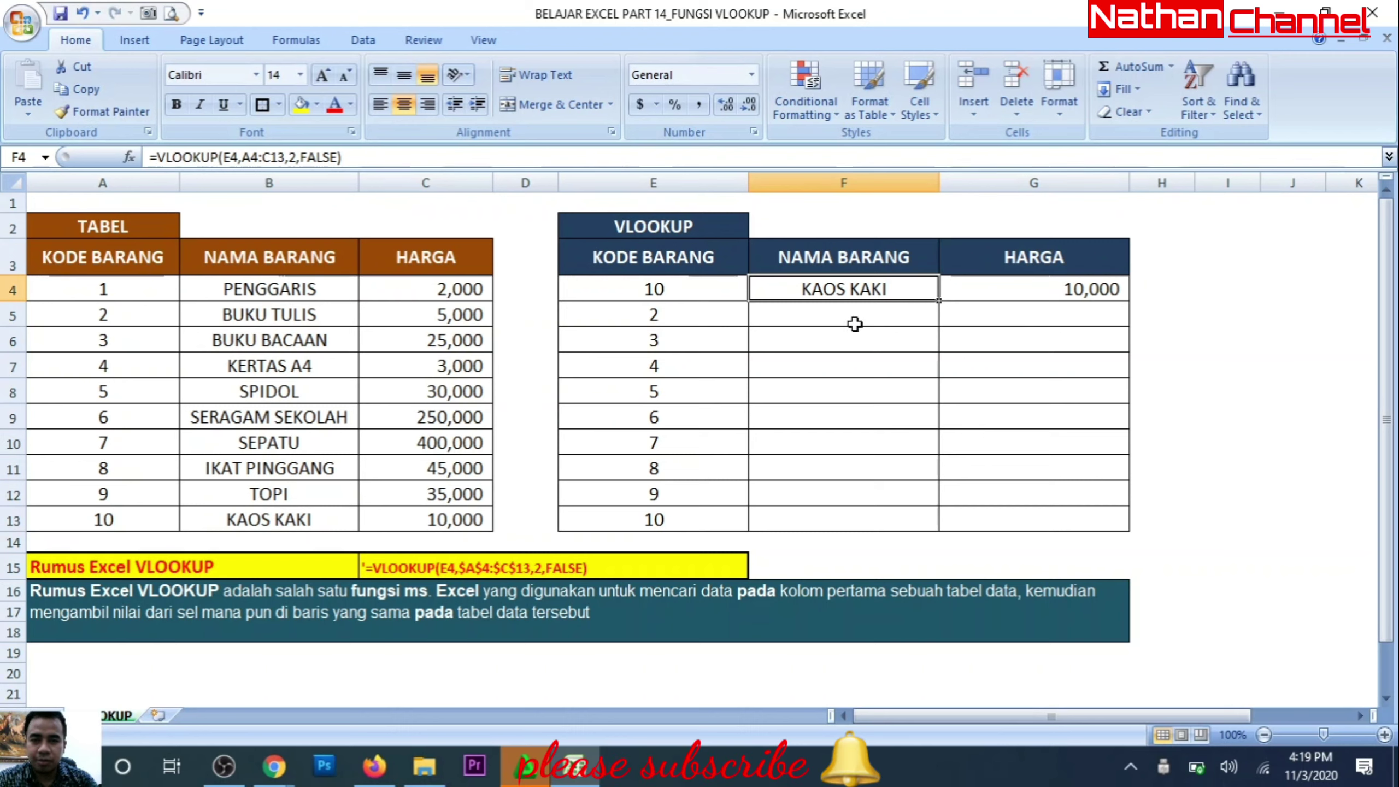
- Change F4's lookup range to the absolute $A$4:$C$13
double_click(914, 290)
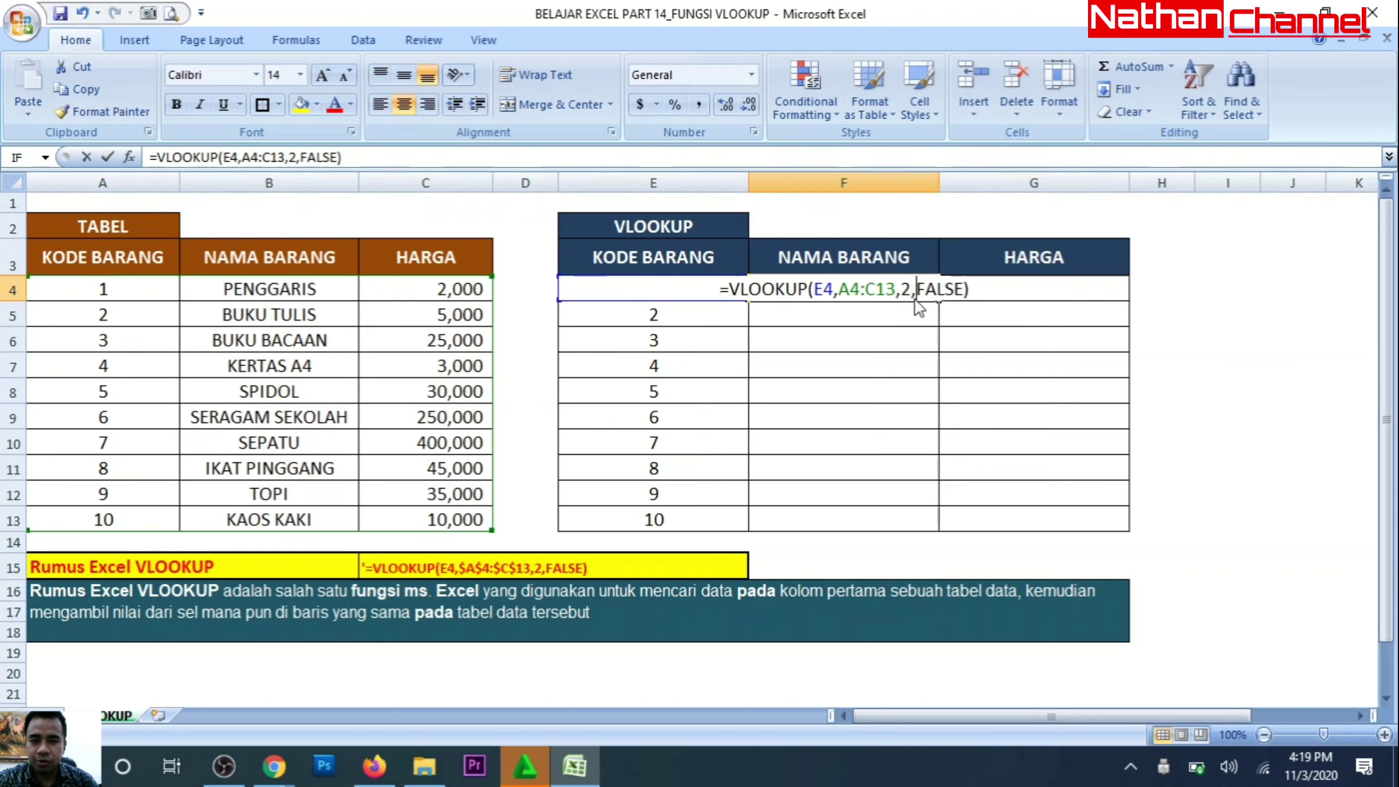
click(860, 290)
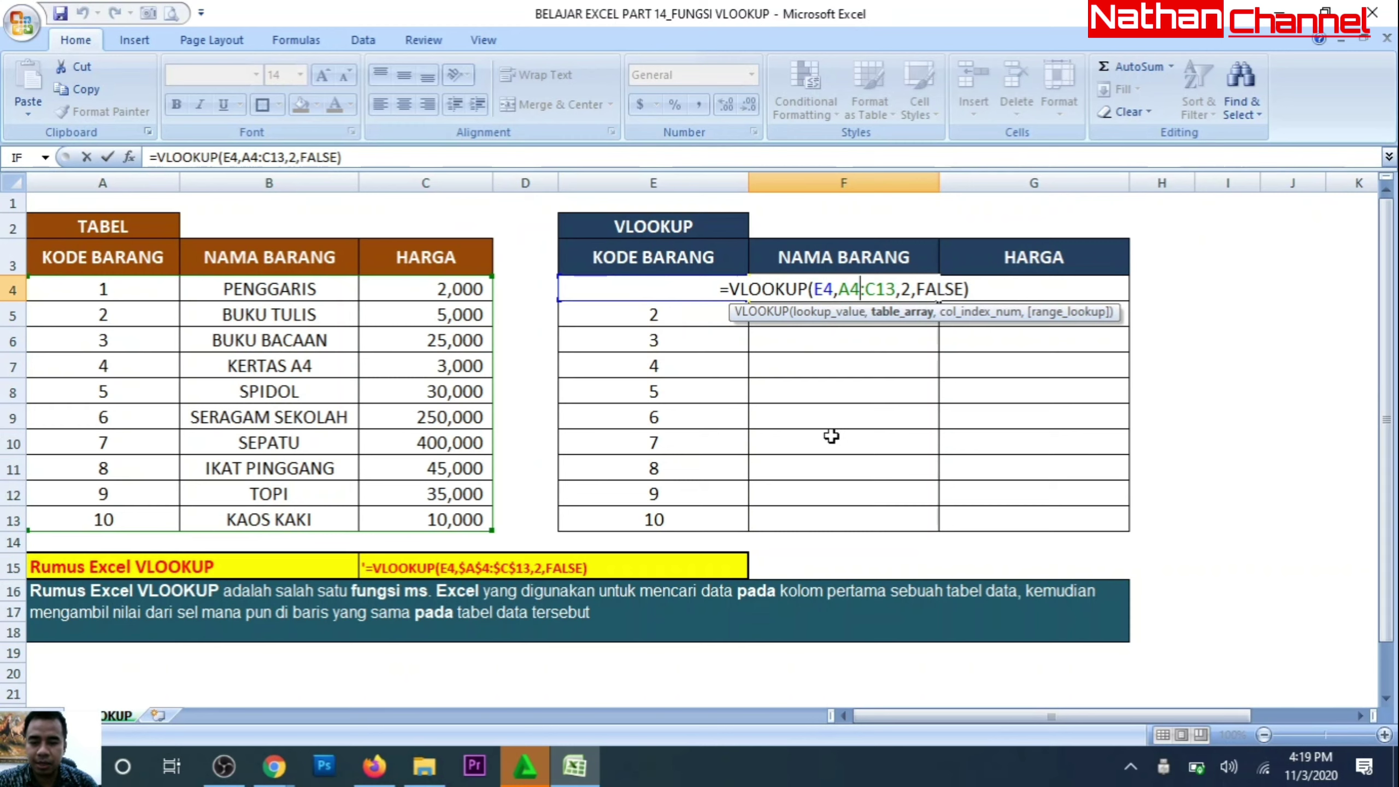
key(F4)
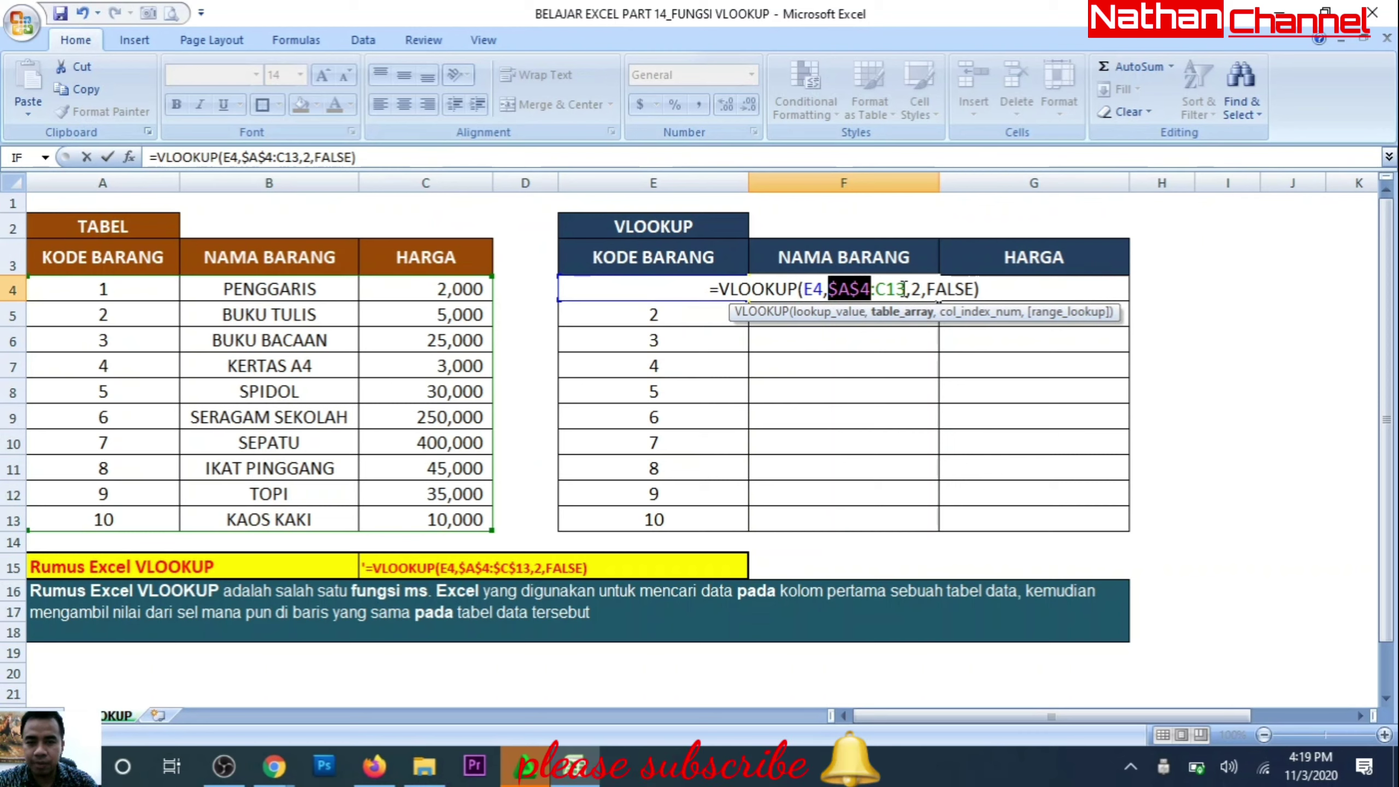
click(904, 287)
key(F4)
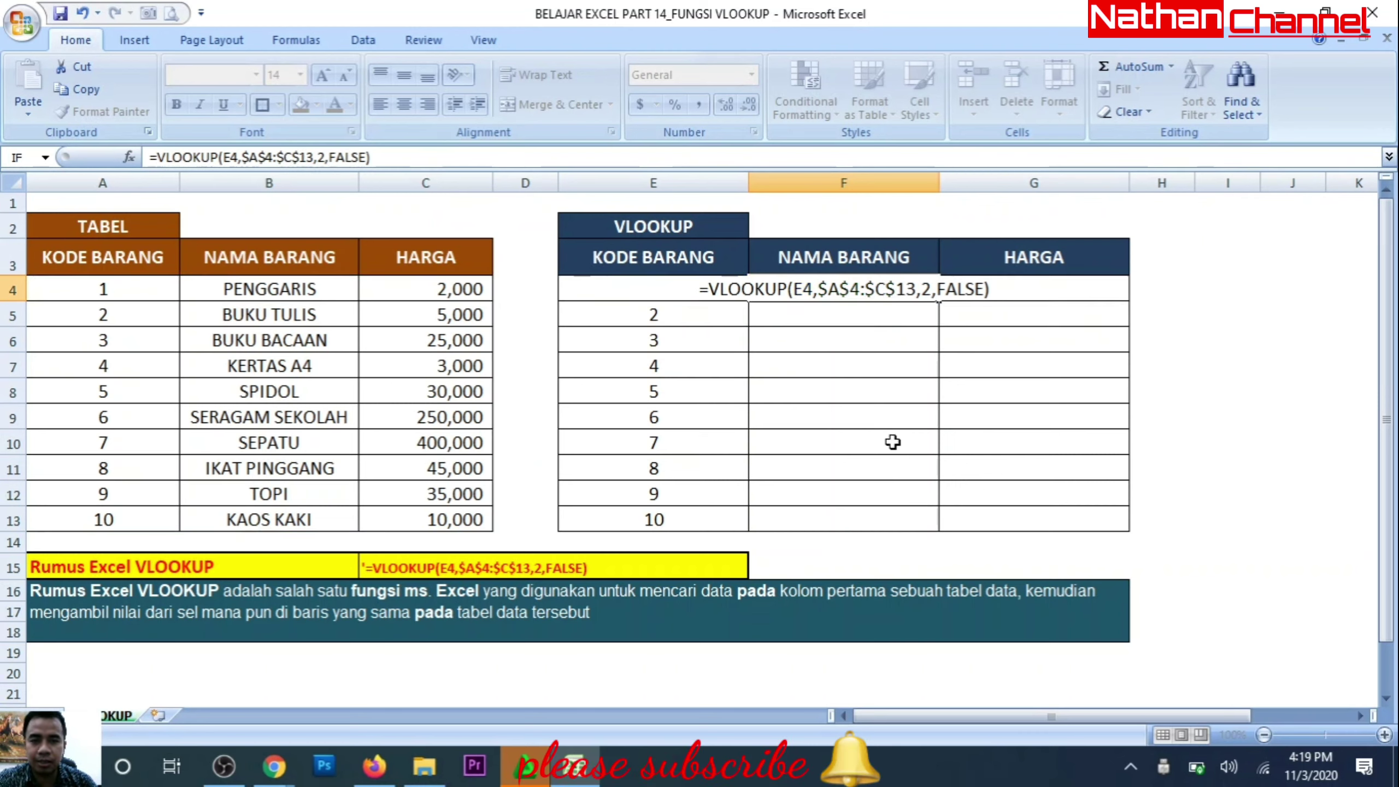
key(Return)
- Copy the name formula from F4 down to F13 and inspect the copy in F13
click(910, 290)
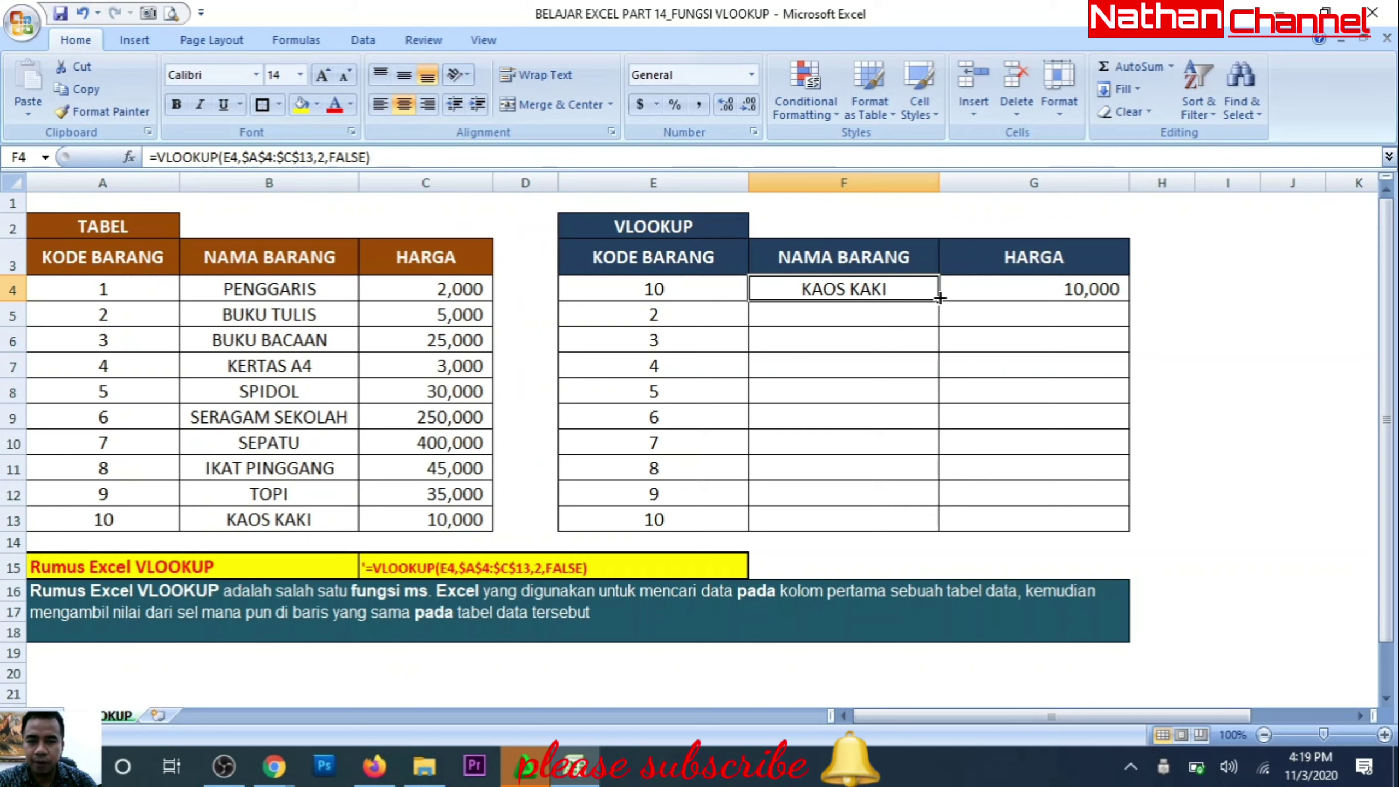
drag(940, 298, 925, 443)
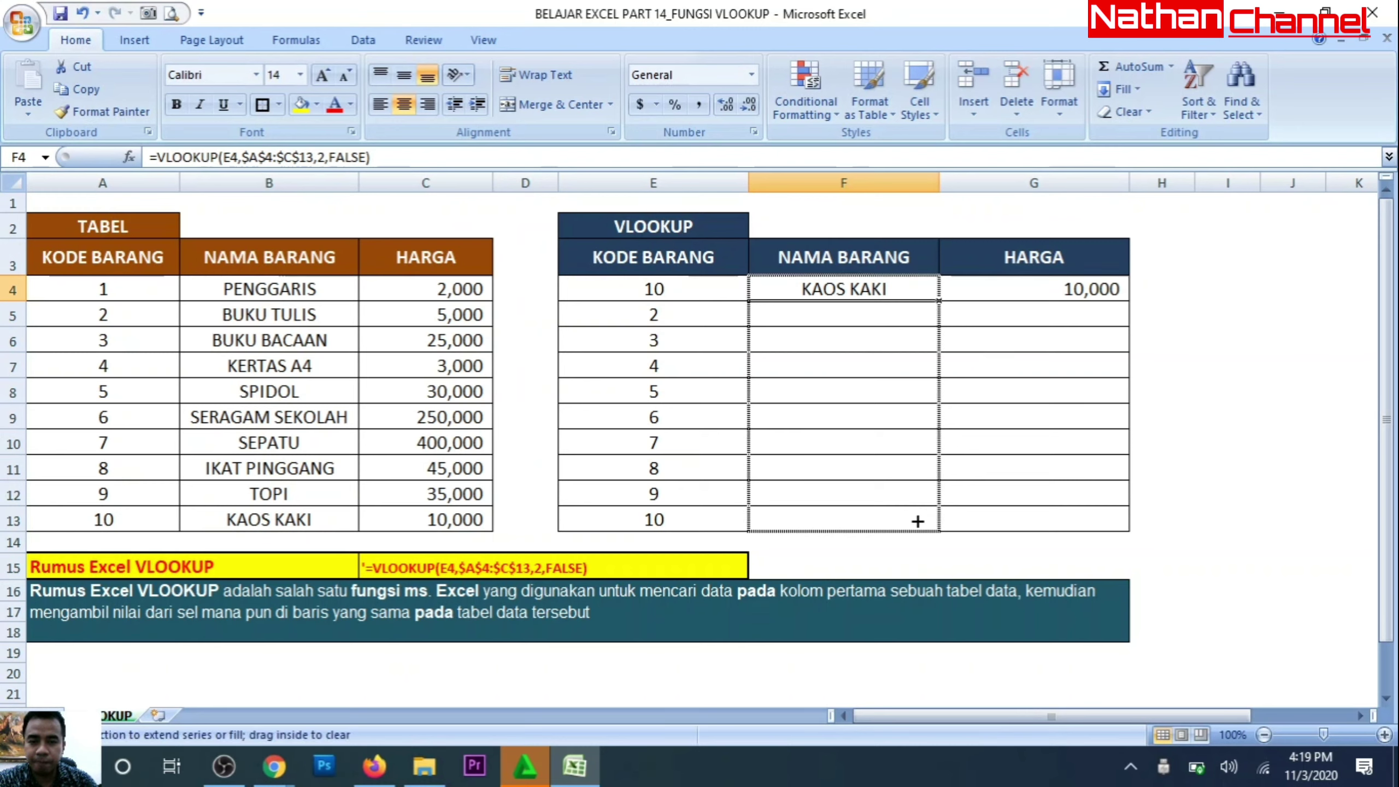
drag(925, 442, 916, 519)
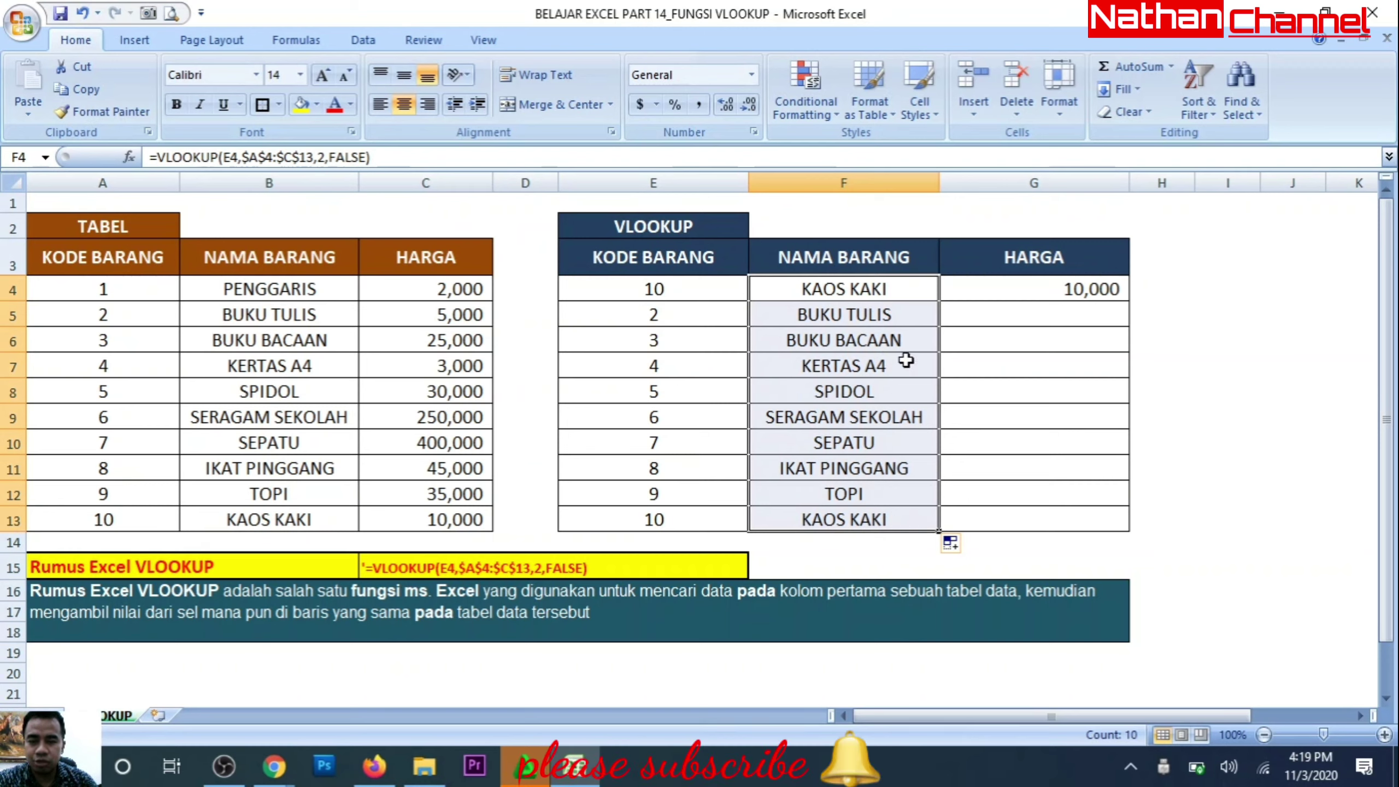
double_click(879, 520)
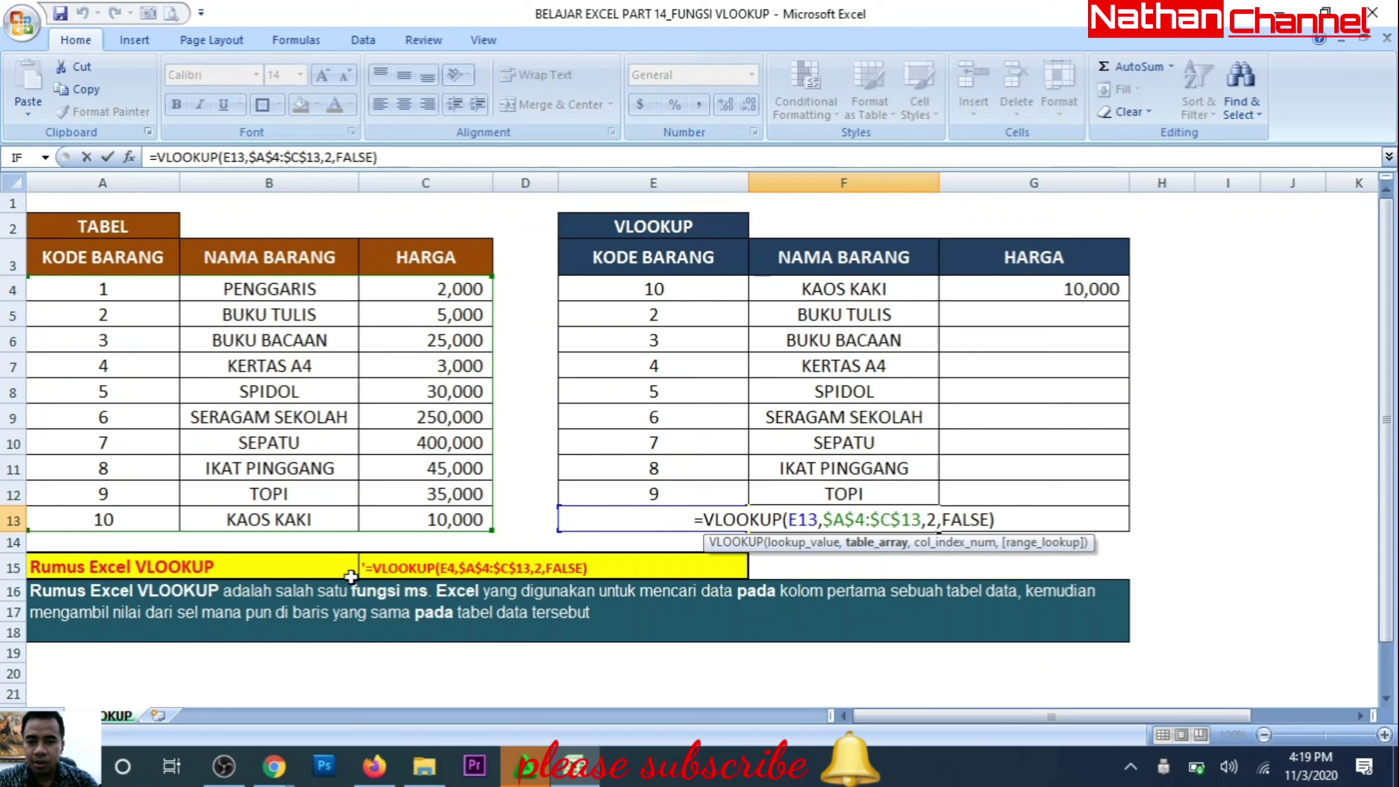
key(Escape)
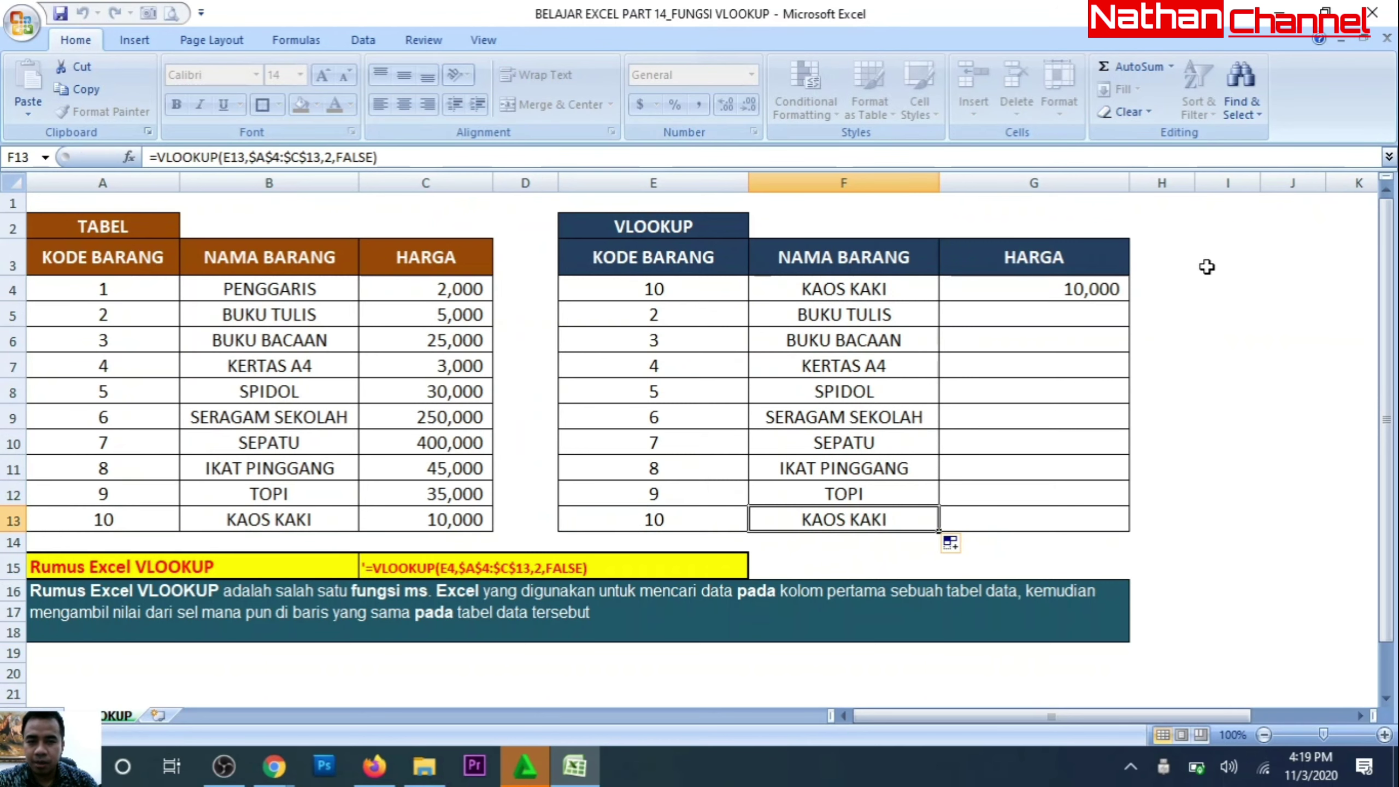
- Change G4's lookup range to the absolute $A$4:$C$13
double_click(1093, 290)
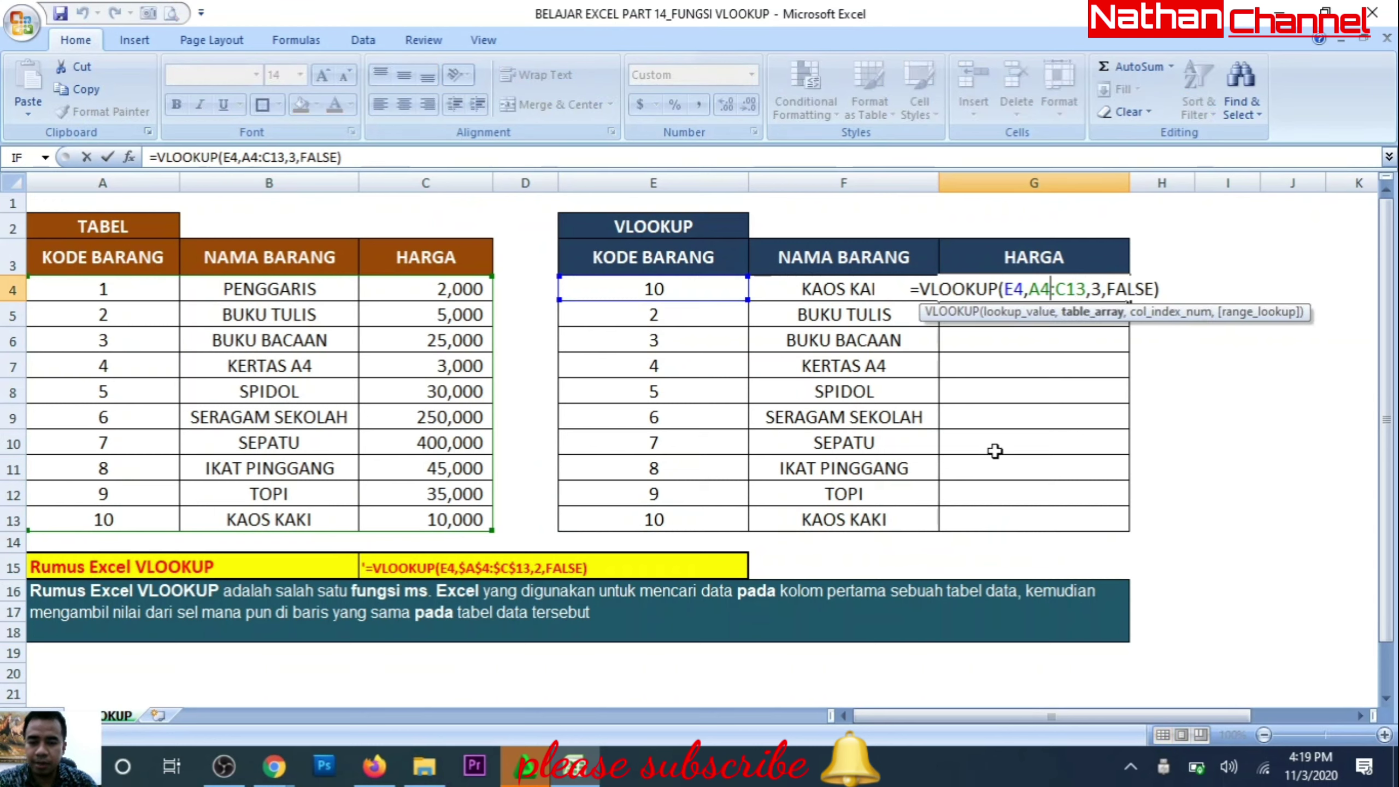
key(F4)
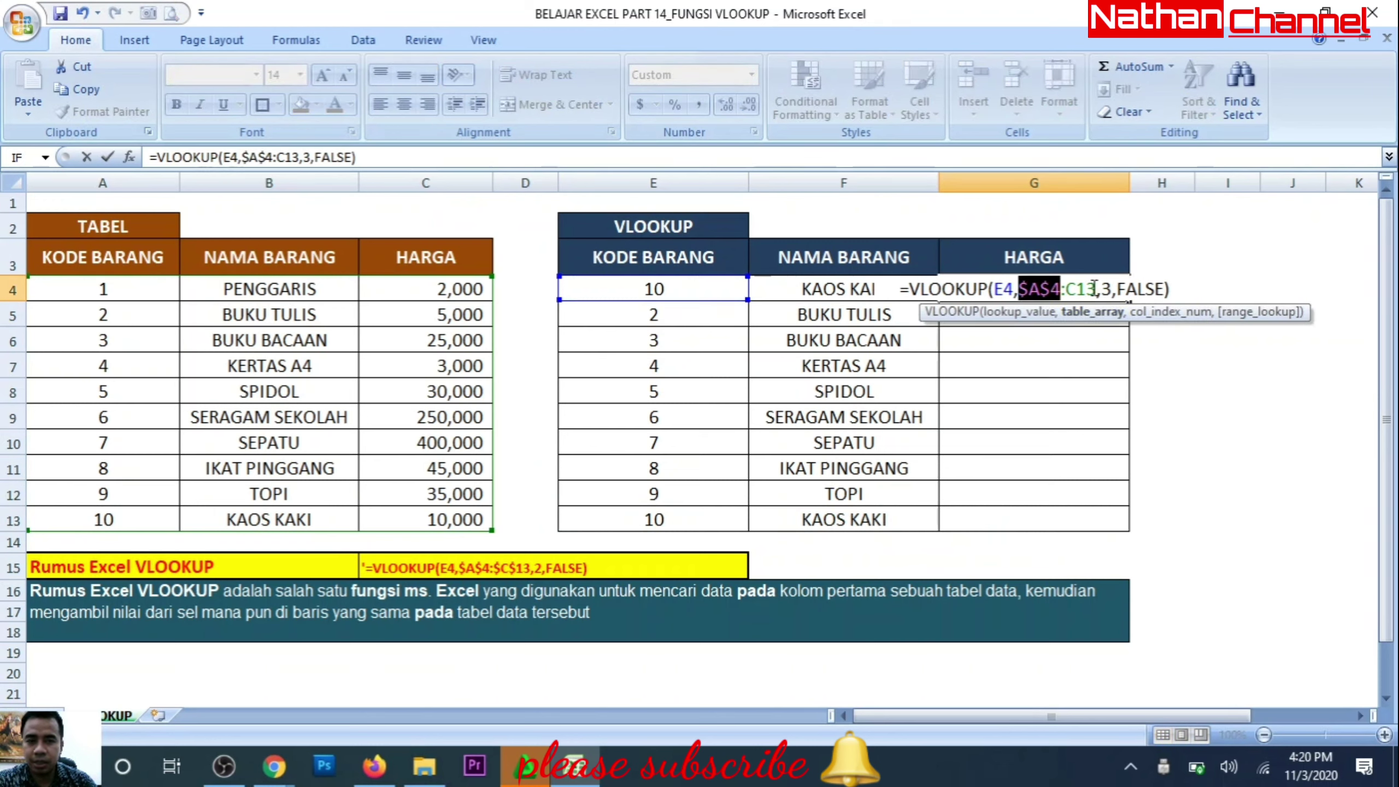
click(1097, 287)
key(F4)
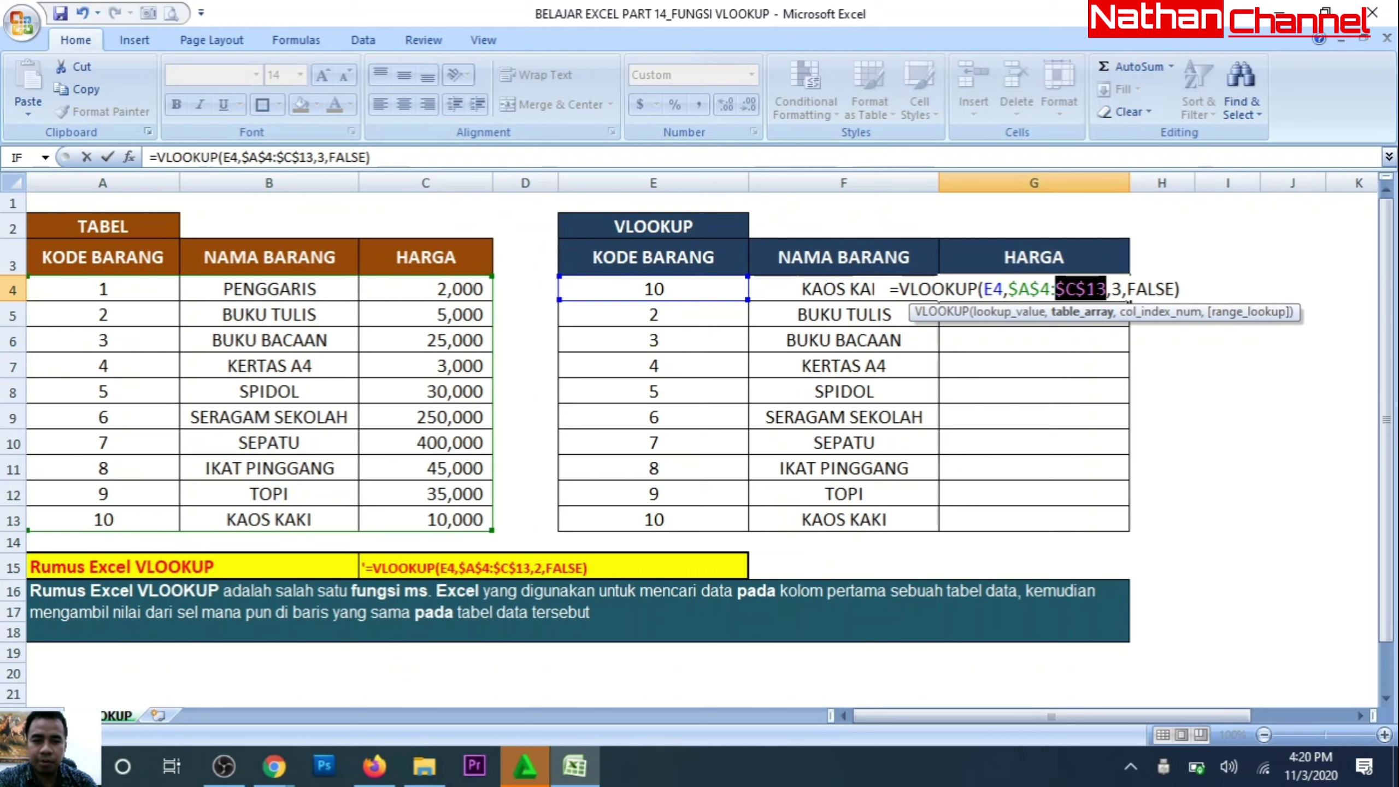
key(Return)
click(1107, 291)
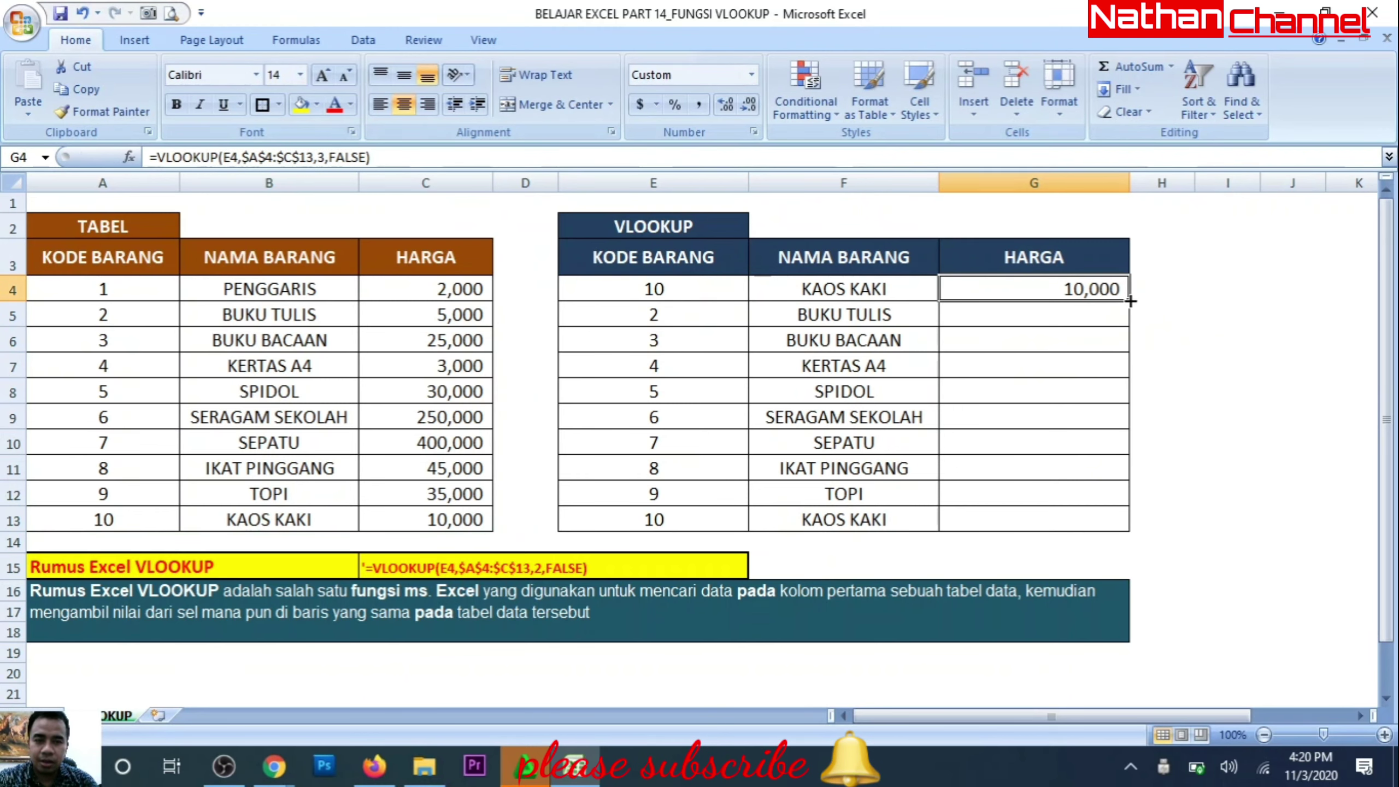
- Copy the price formula down to G13 and verify G10 against SEPATU's row in the source table
drag(1129, 301, 1115, 532)
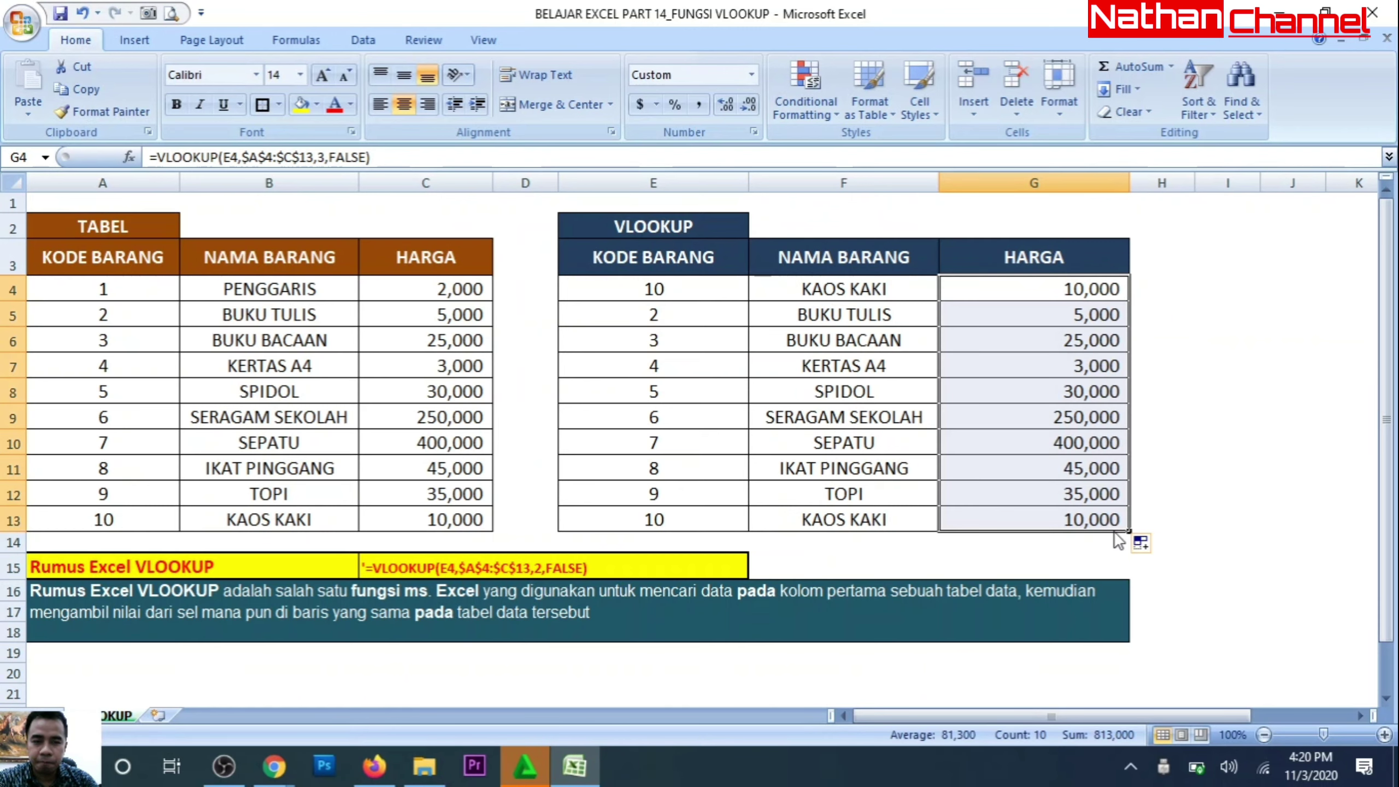
click(1093, 439)
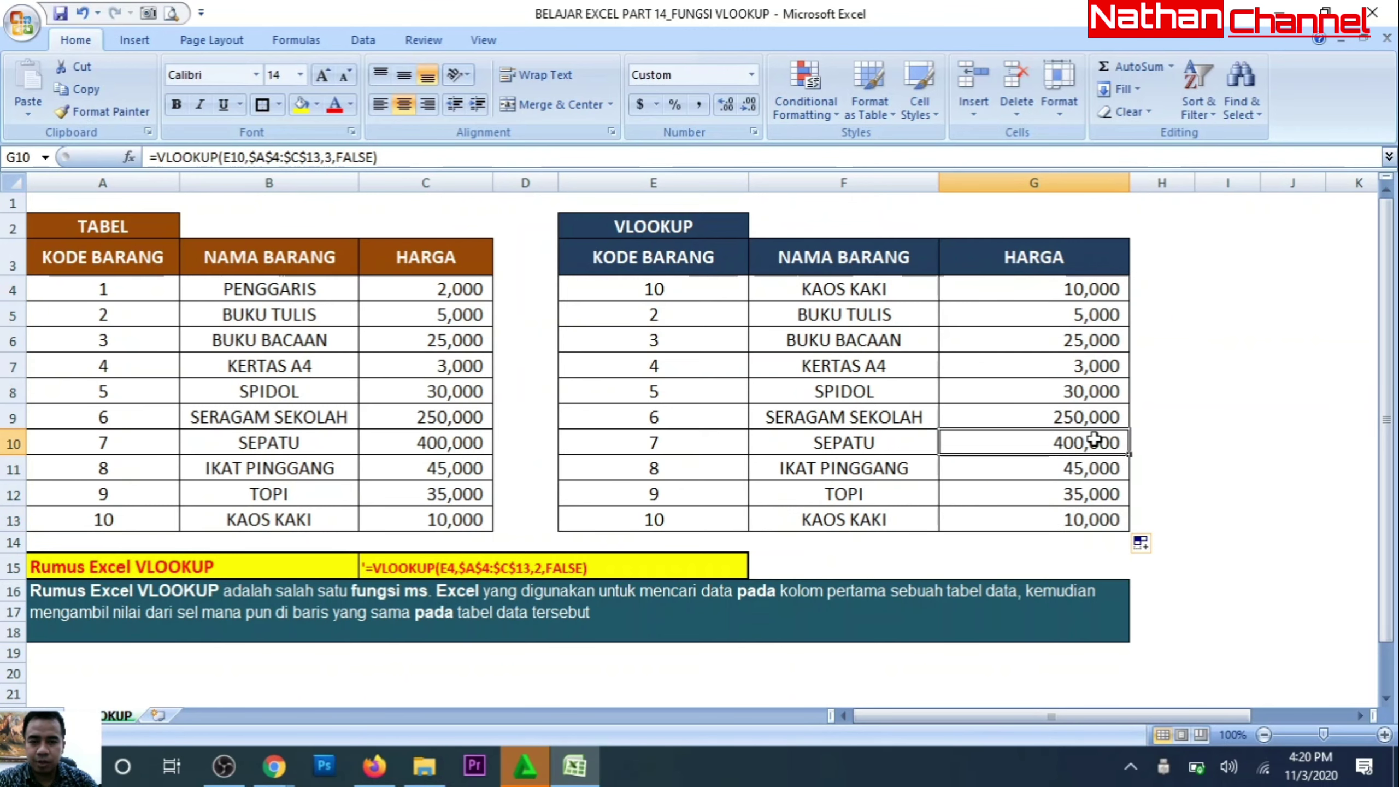
click(709, 442)
click(165, 451)
click(270, 436)
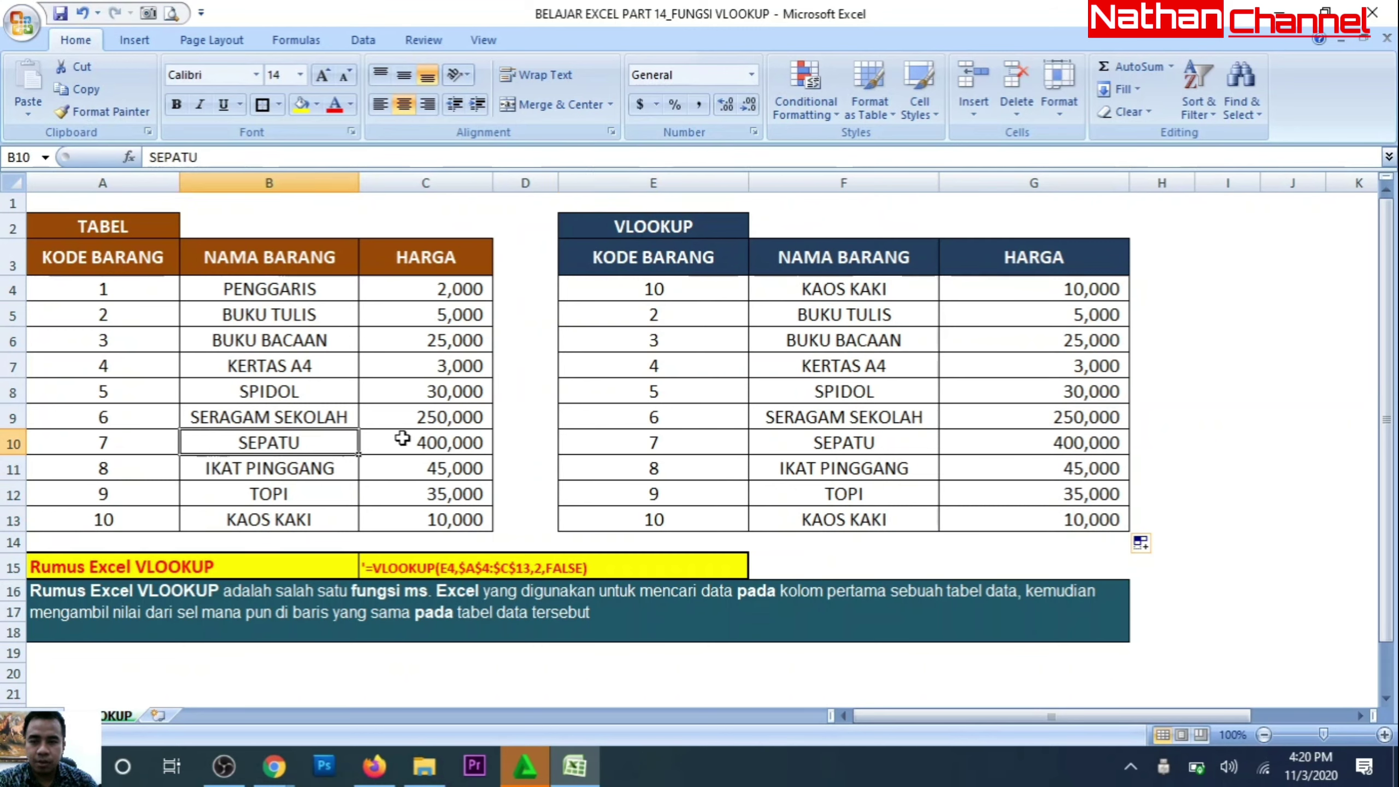
click(402, 438)
click(1106, 442)
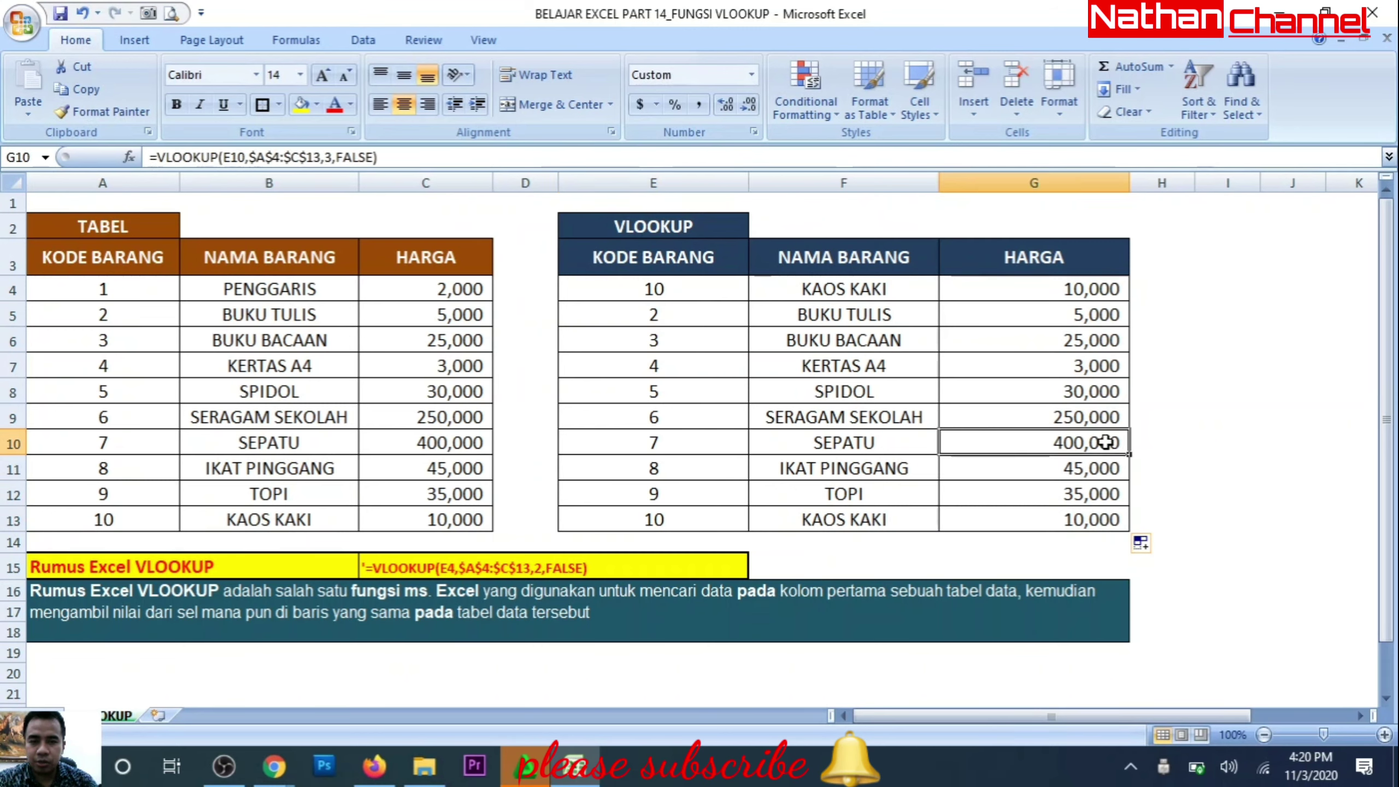
double_click(1106, 442)
key(Escape)
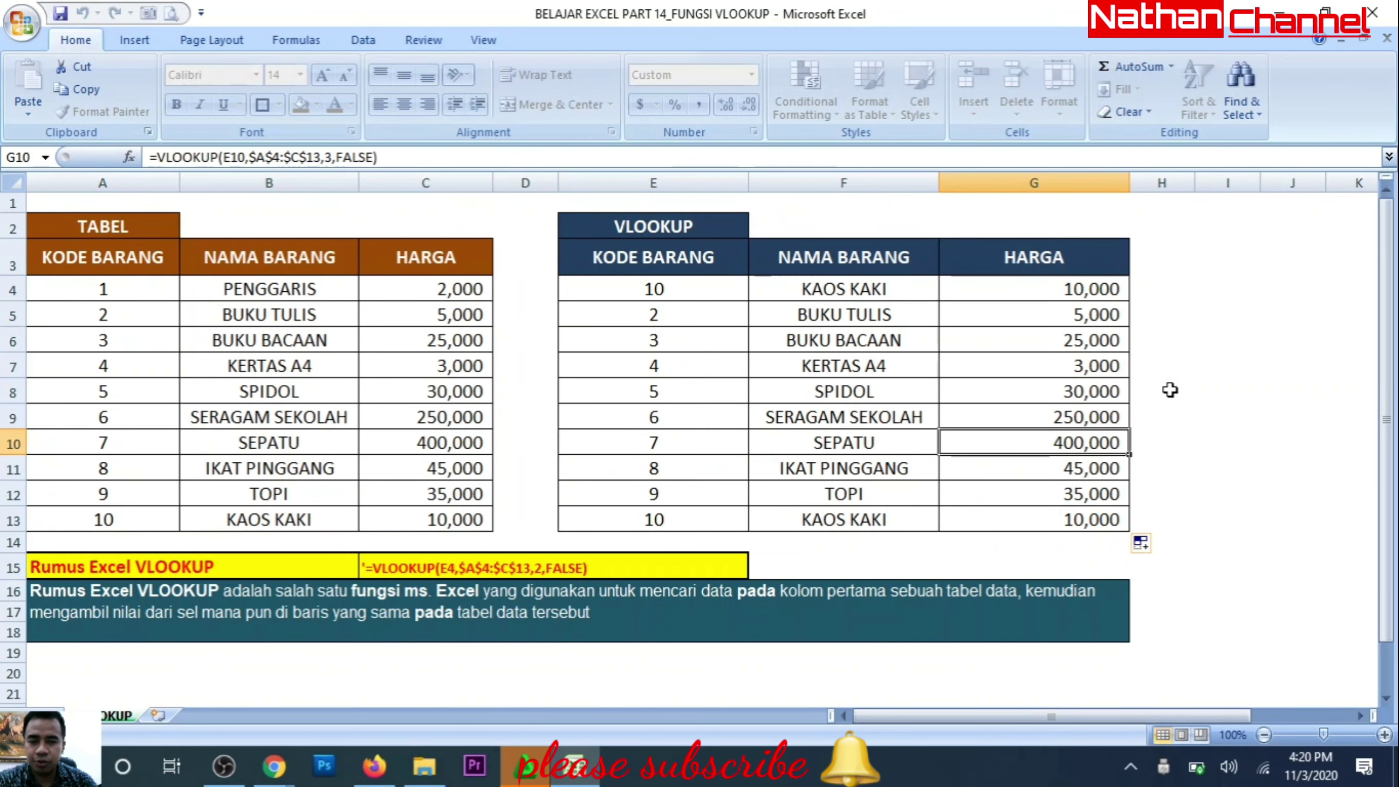
click(1206, 422)
- Clear codes E4:E13, then test codes 2 in E8, 3 in E12 and 10 in E4
drag(680, 297, 667, 507)
key(Delete)
click(670, 391)
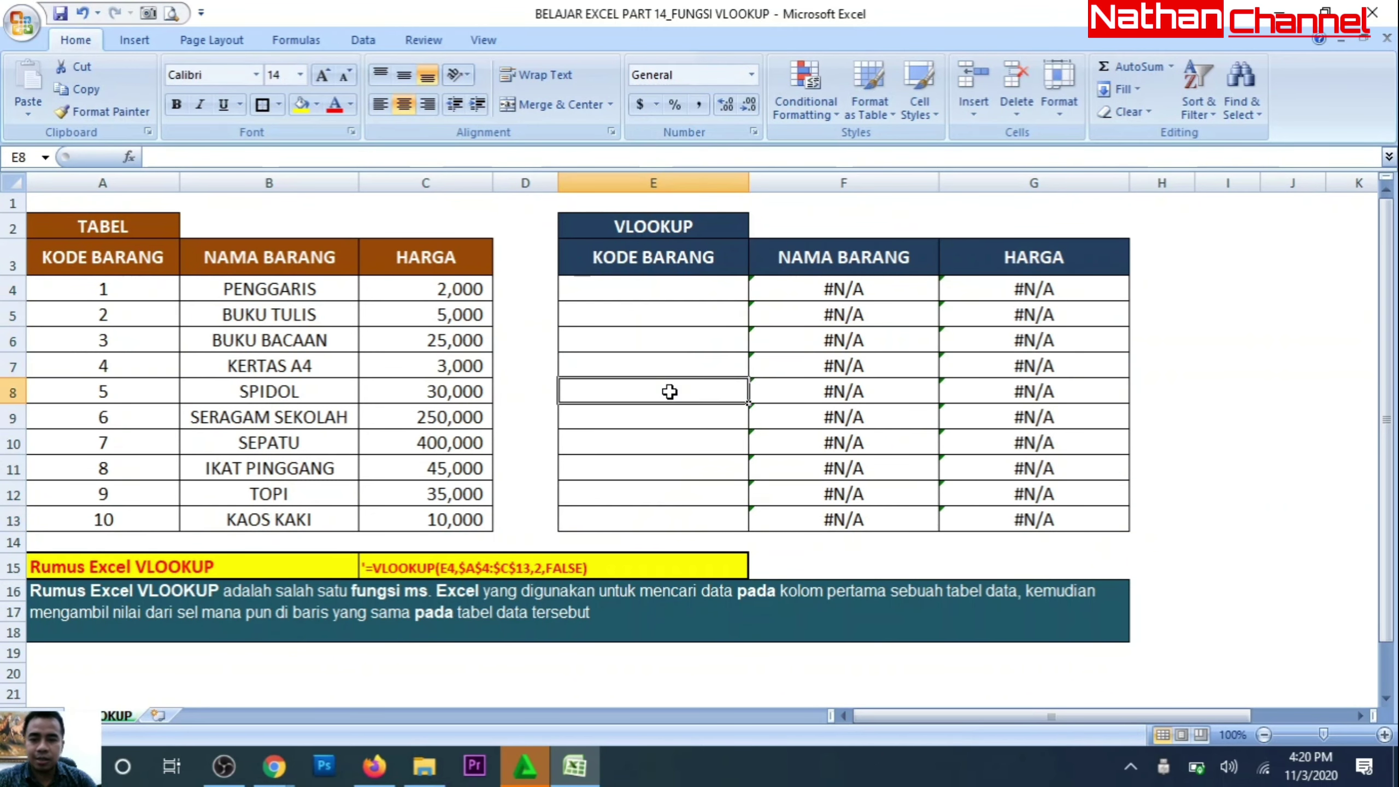
text(2)
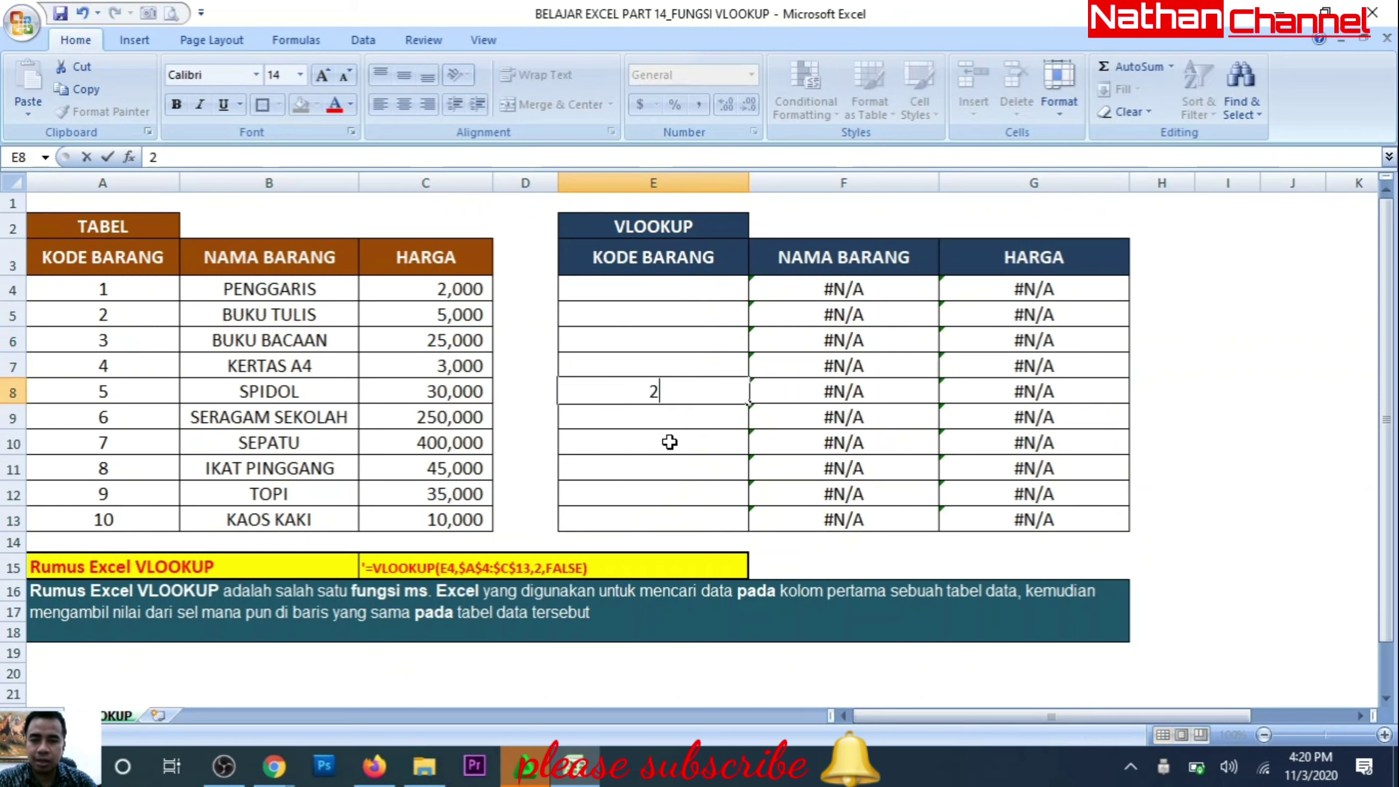
click(669, 442)
click(674, 493)
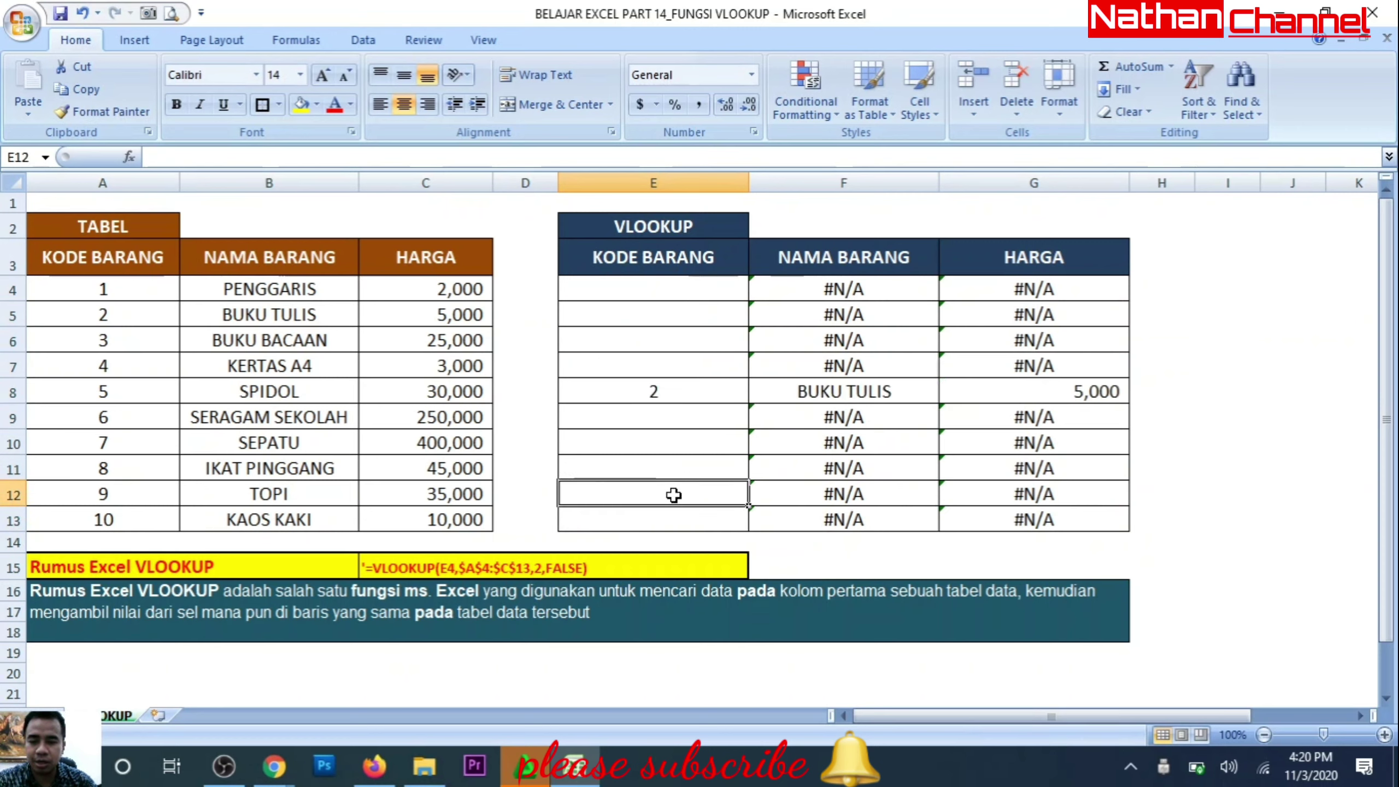
text(3)
click(674, 548)
click(716, 292)
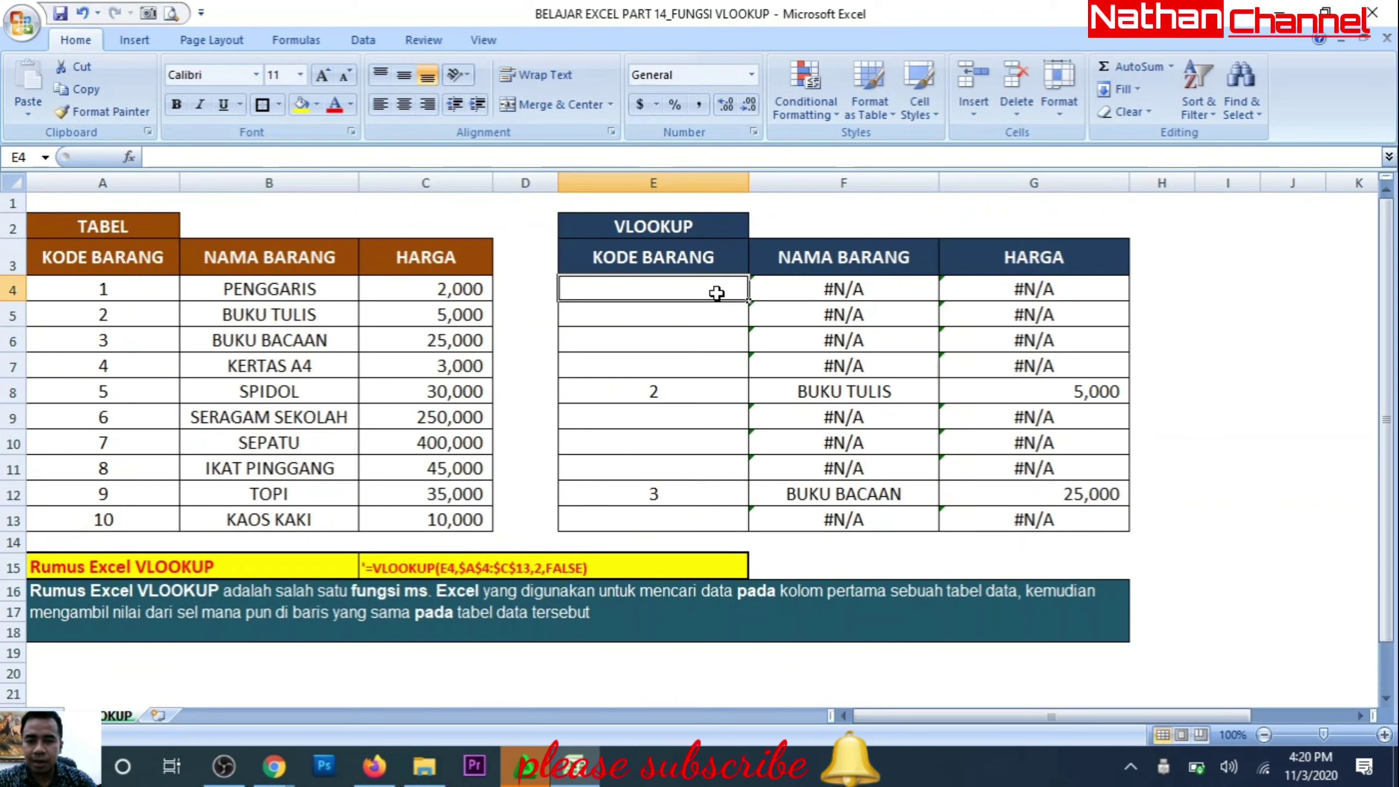
text(10)
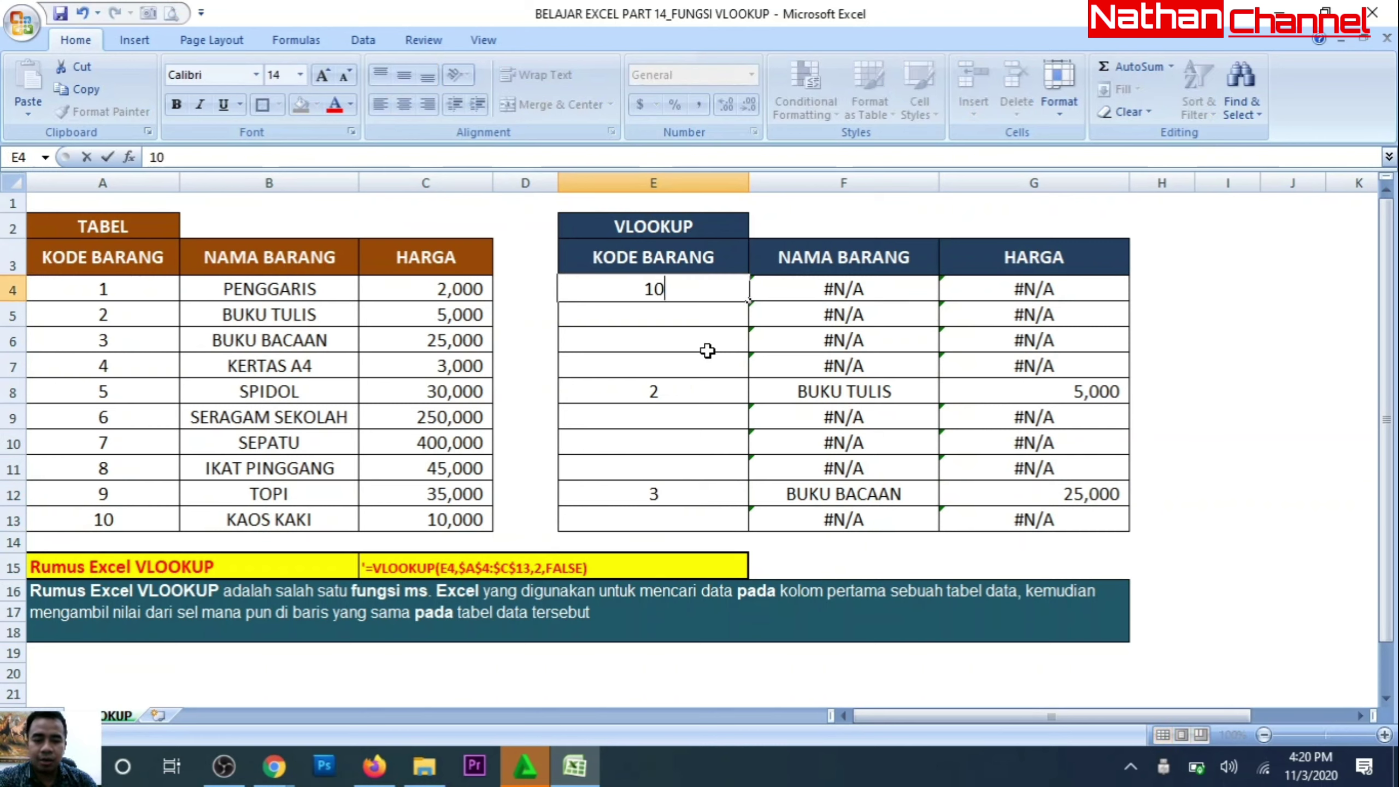
key(Return)
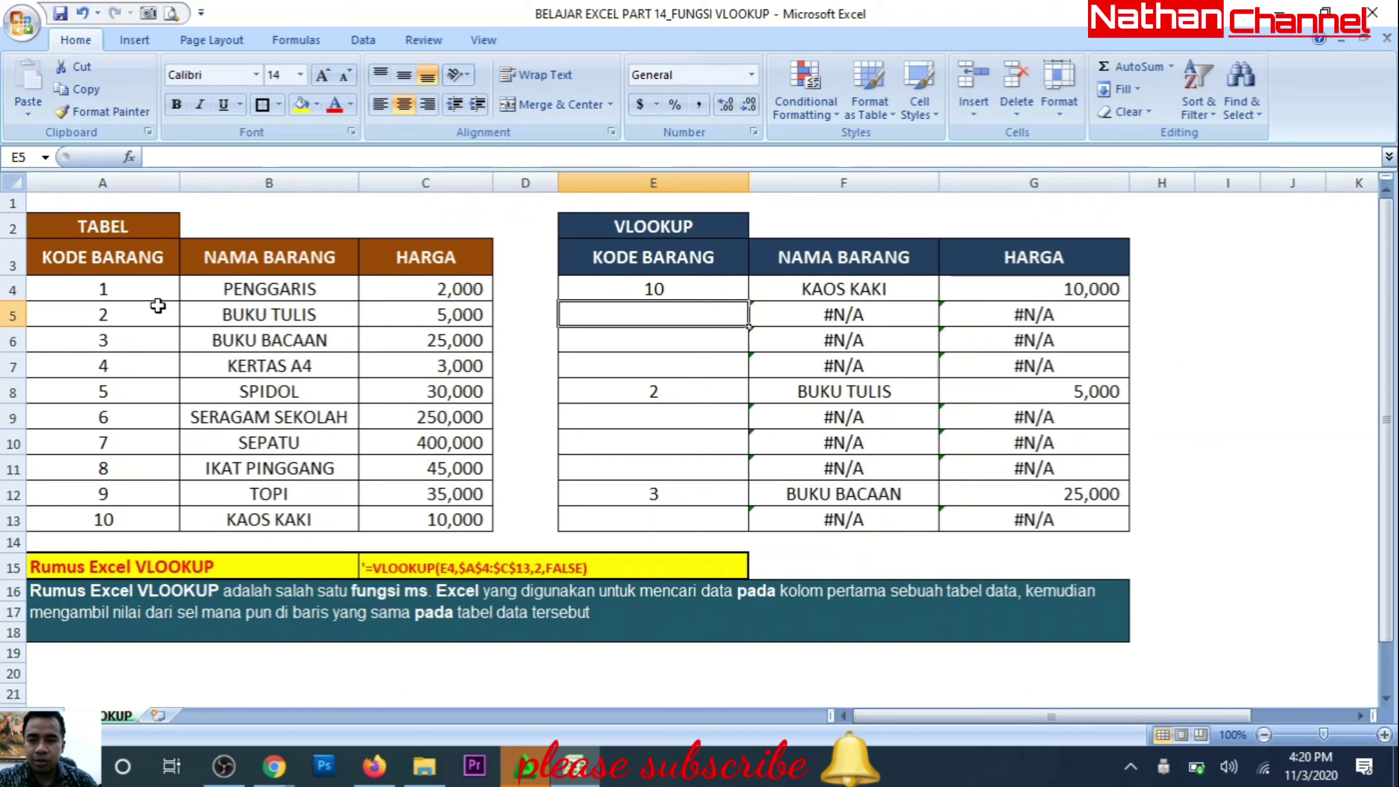
- Try the unmatched code 12 in E9, then delete it
click(685, 415)
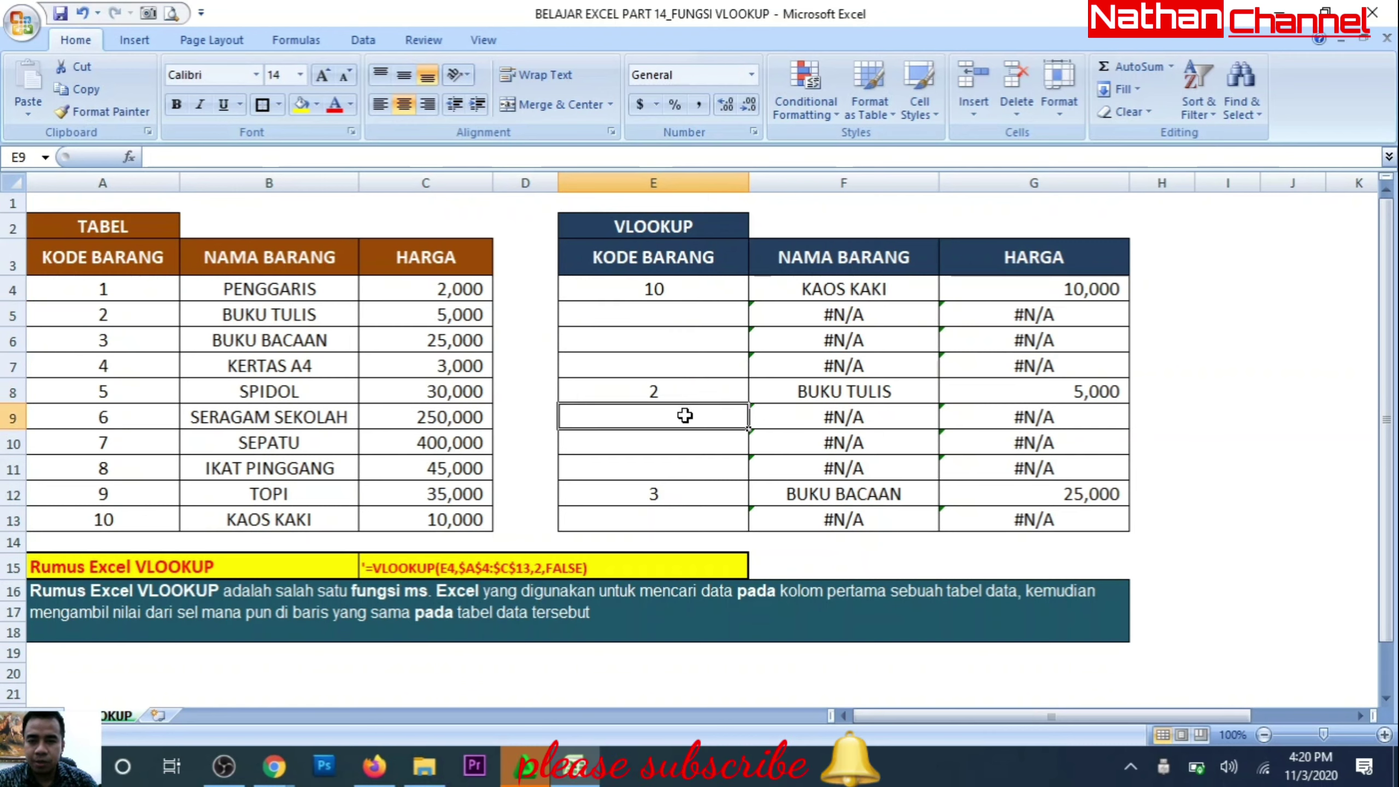
text(12)
key(Return)
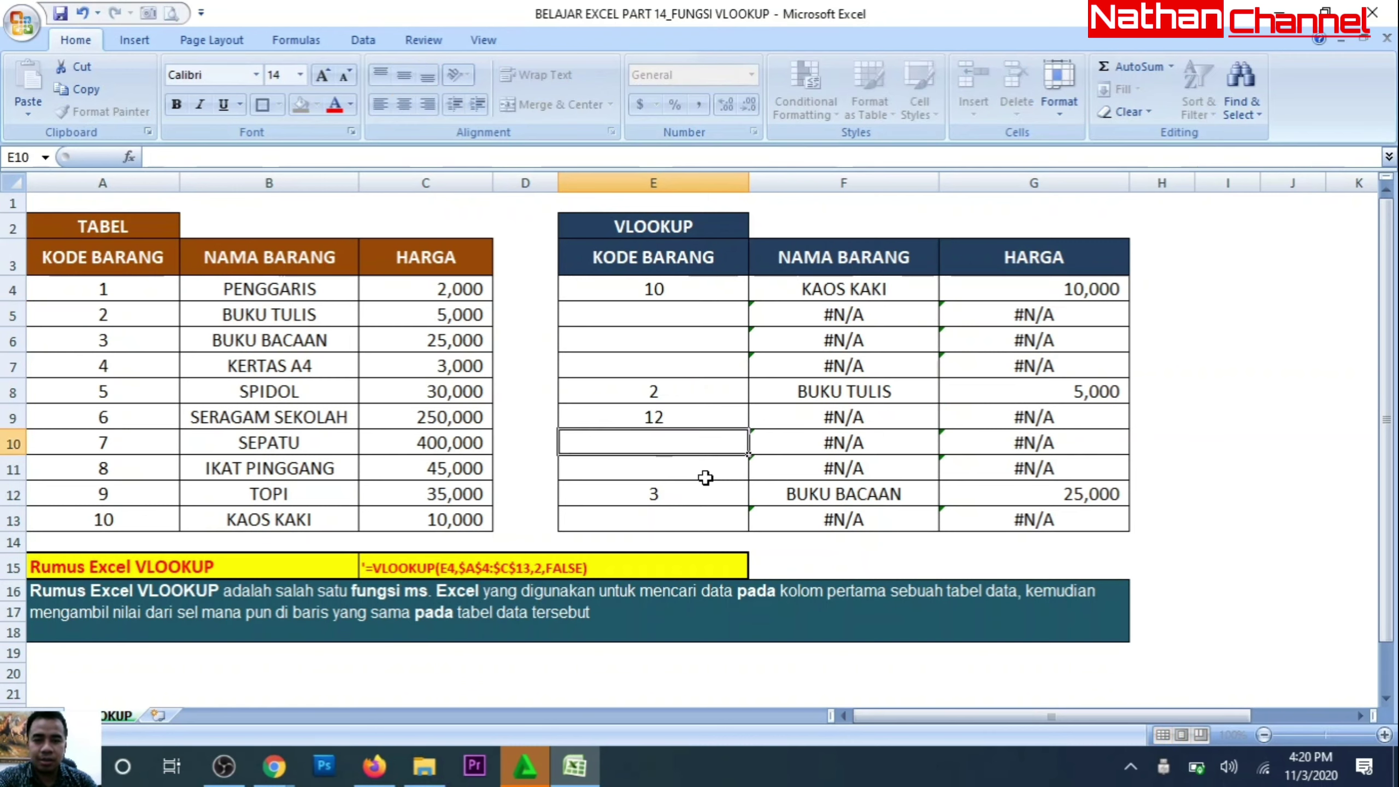
click(692, 415)
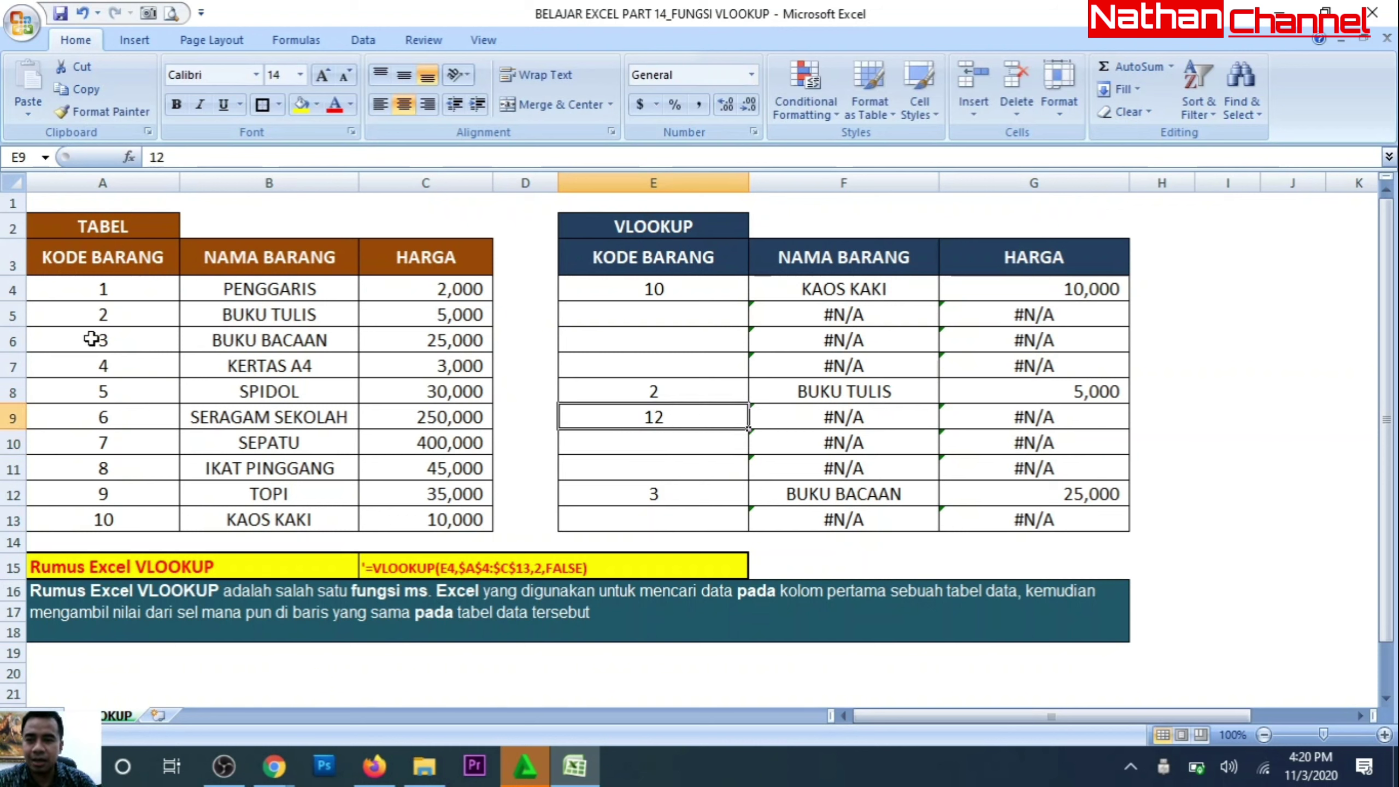
key(Delete)
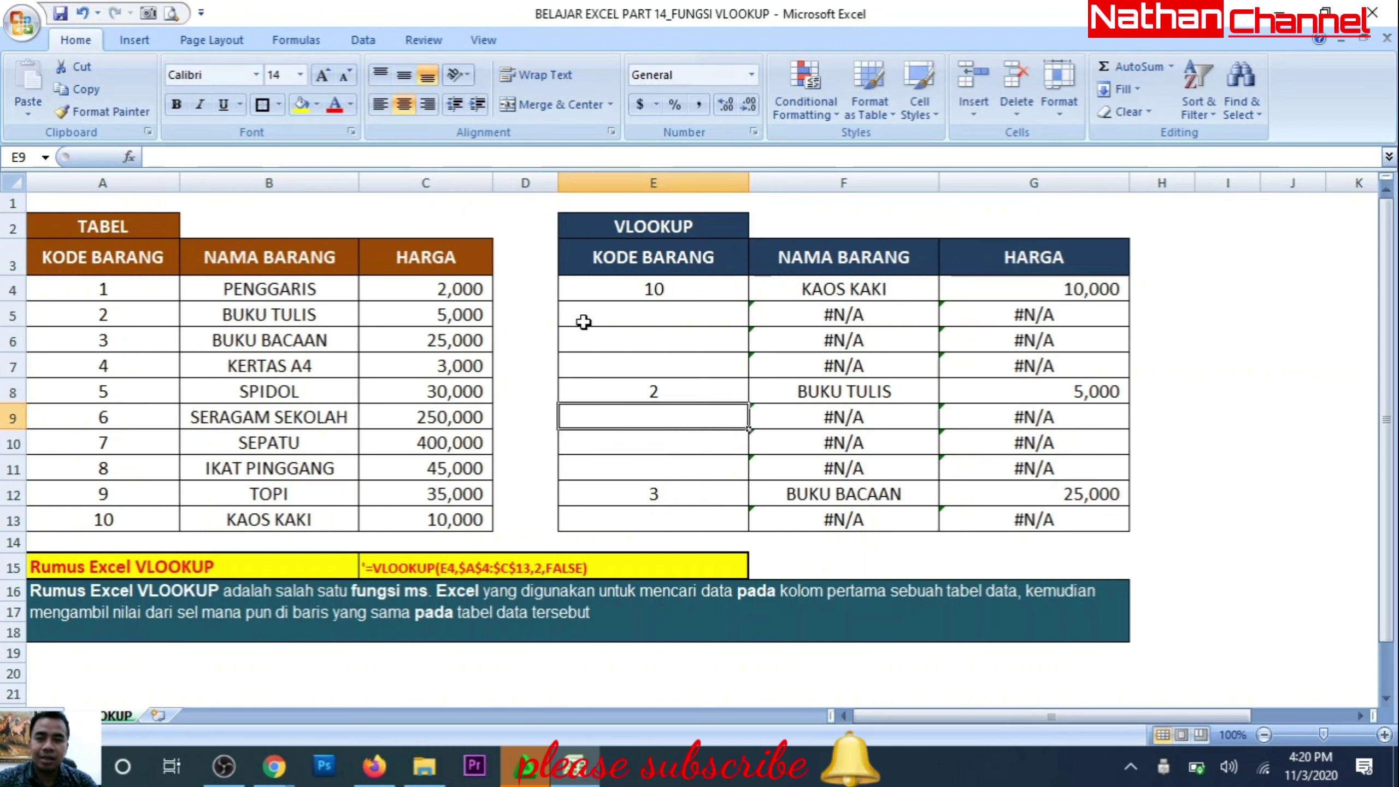
- Enter codes 1 and 2 in E4:E5 and extend the series down to row 13
click(615, 288)
text(1)
key(Return)
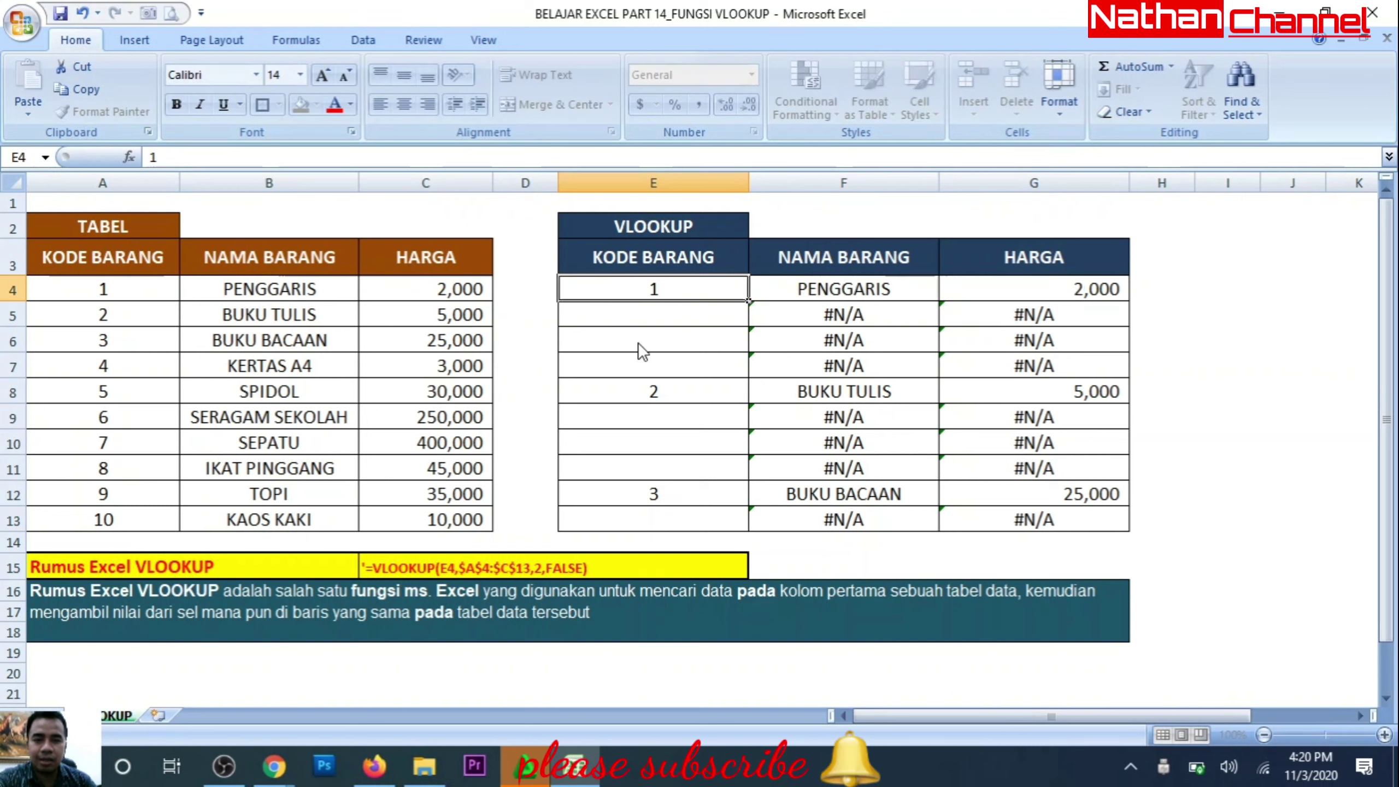
text(2)
key(Return)
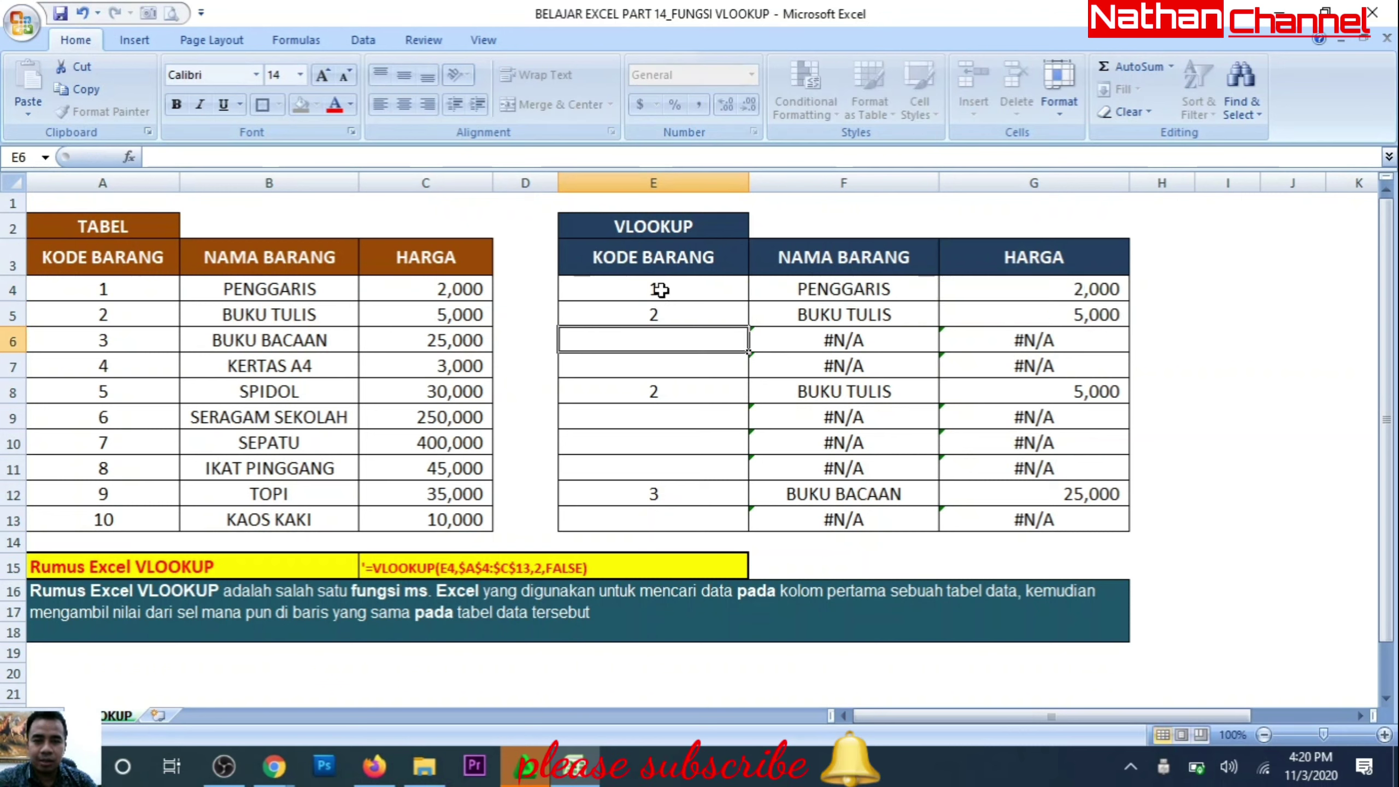
drag(655, 288, 659, 315)
drag(748, 326, 725, 535)
- Review the written VLOOKUP formula note in C15:E15, then deselect everything
click(1199, 402)
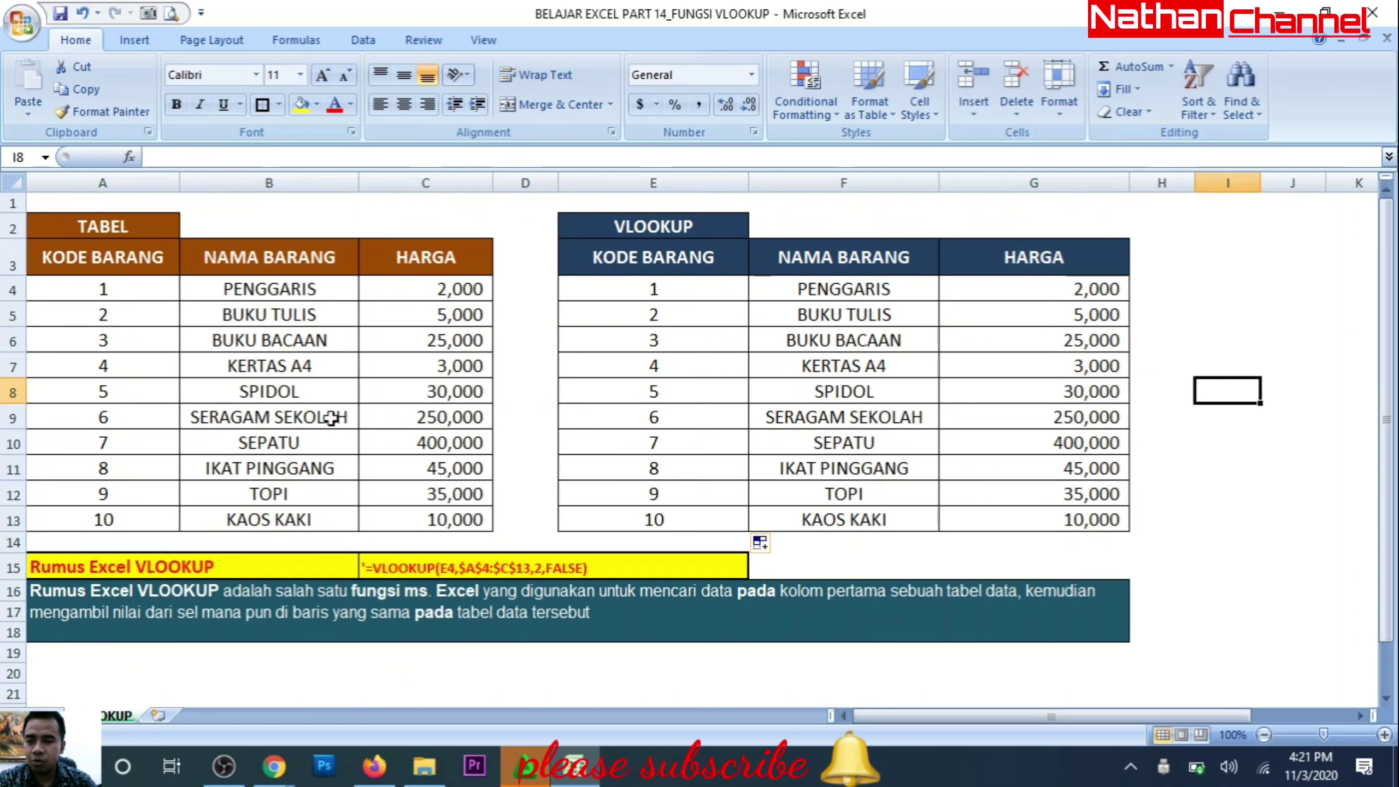
click(226, 568)
click(457, 568)
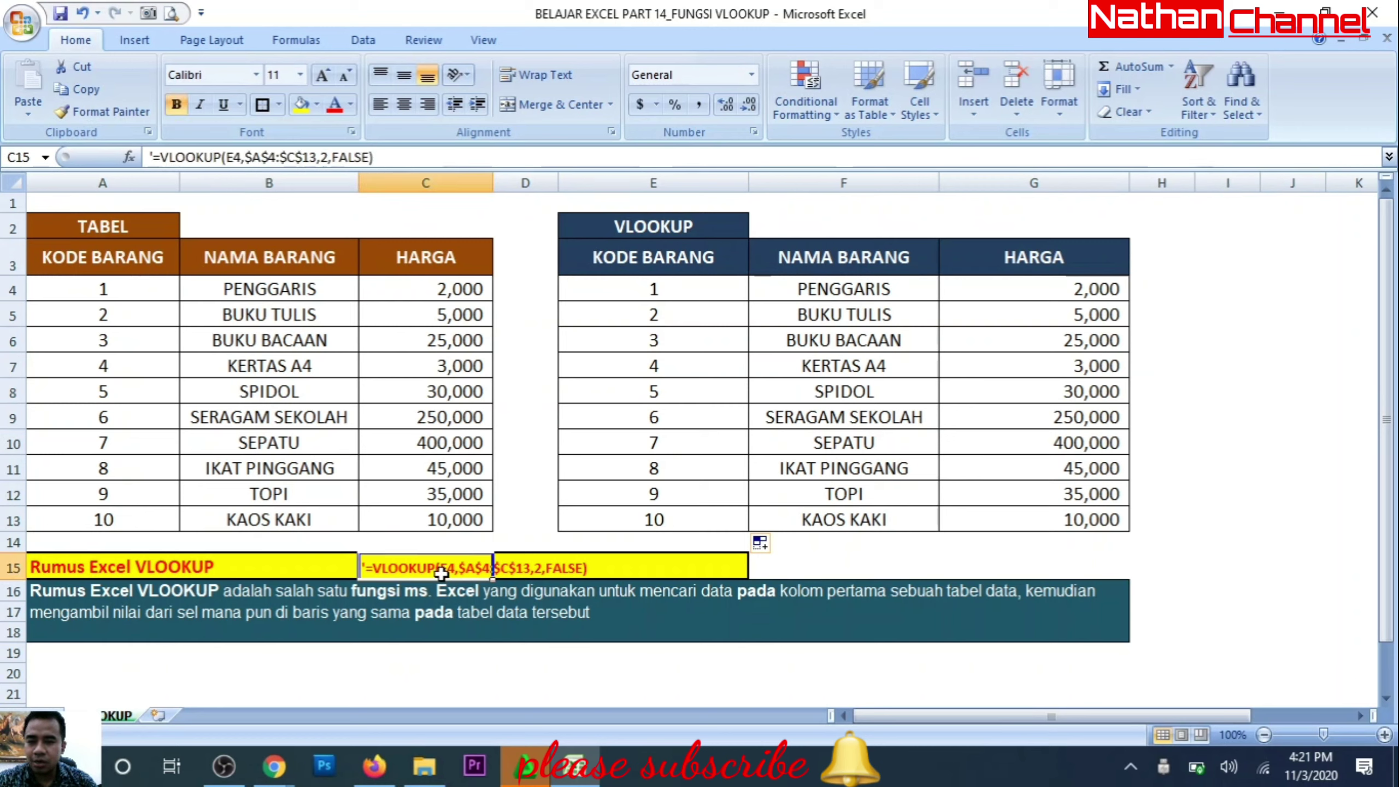
drag(418, 562, 713, 567)
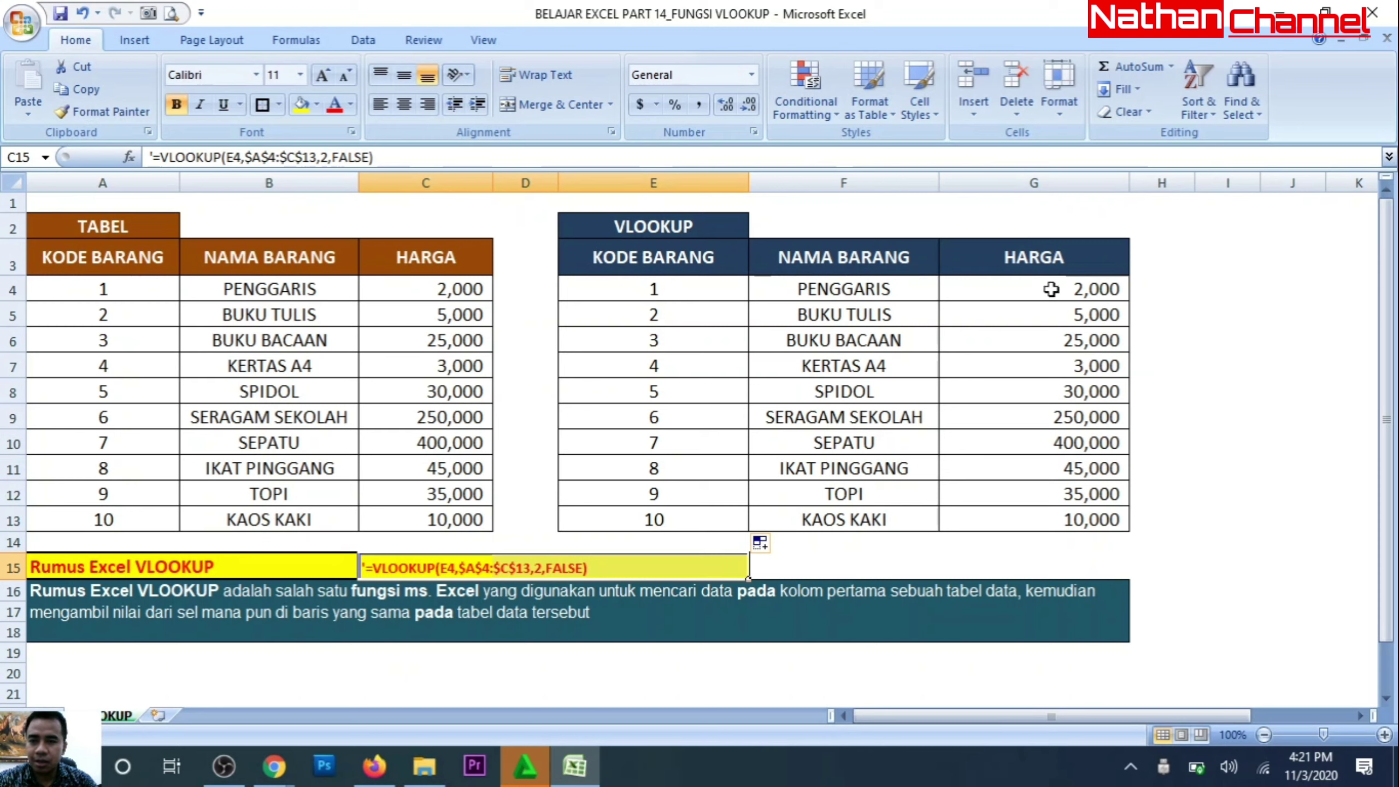
click(1179, 419)
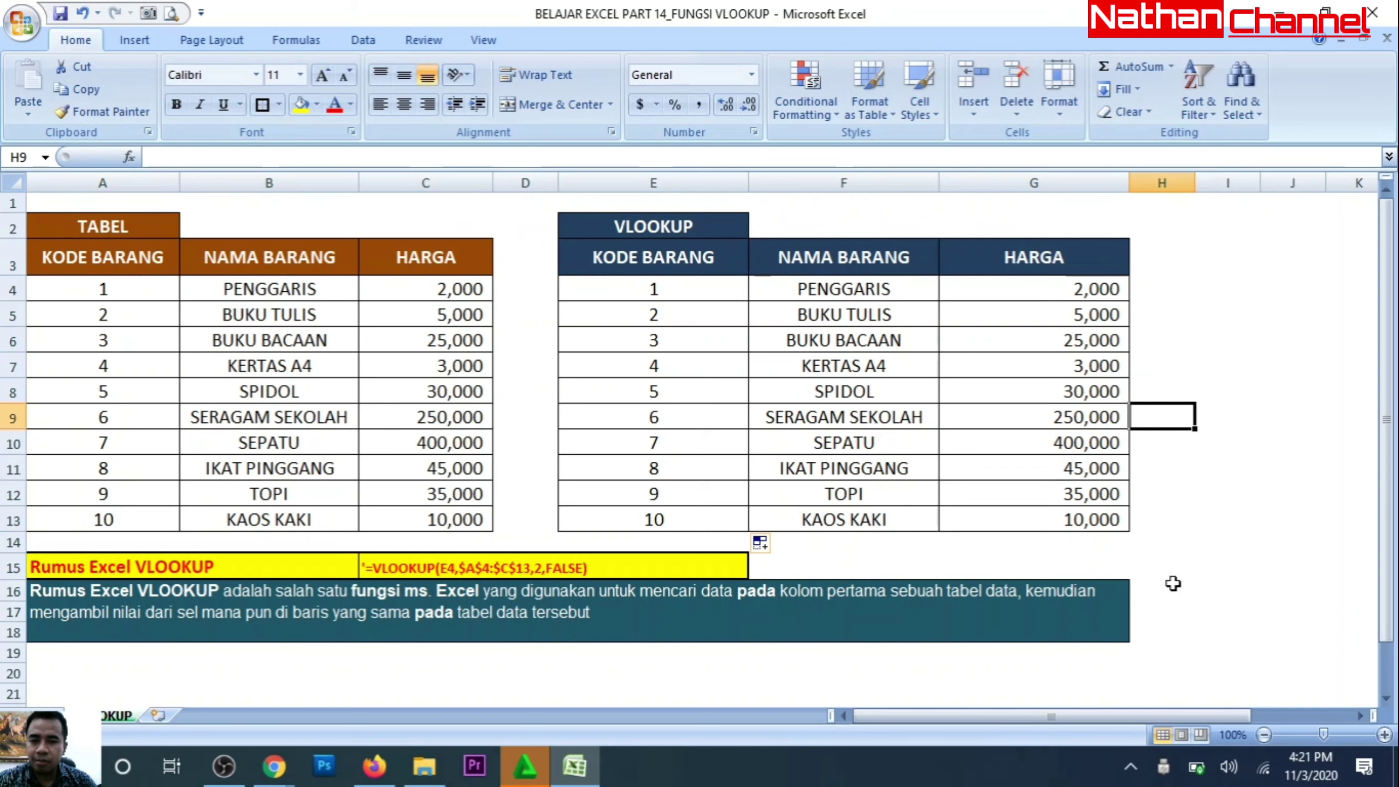
click(454, 675)
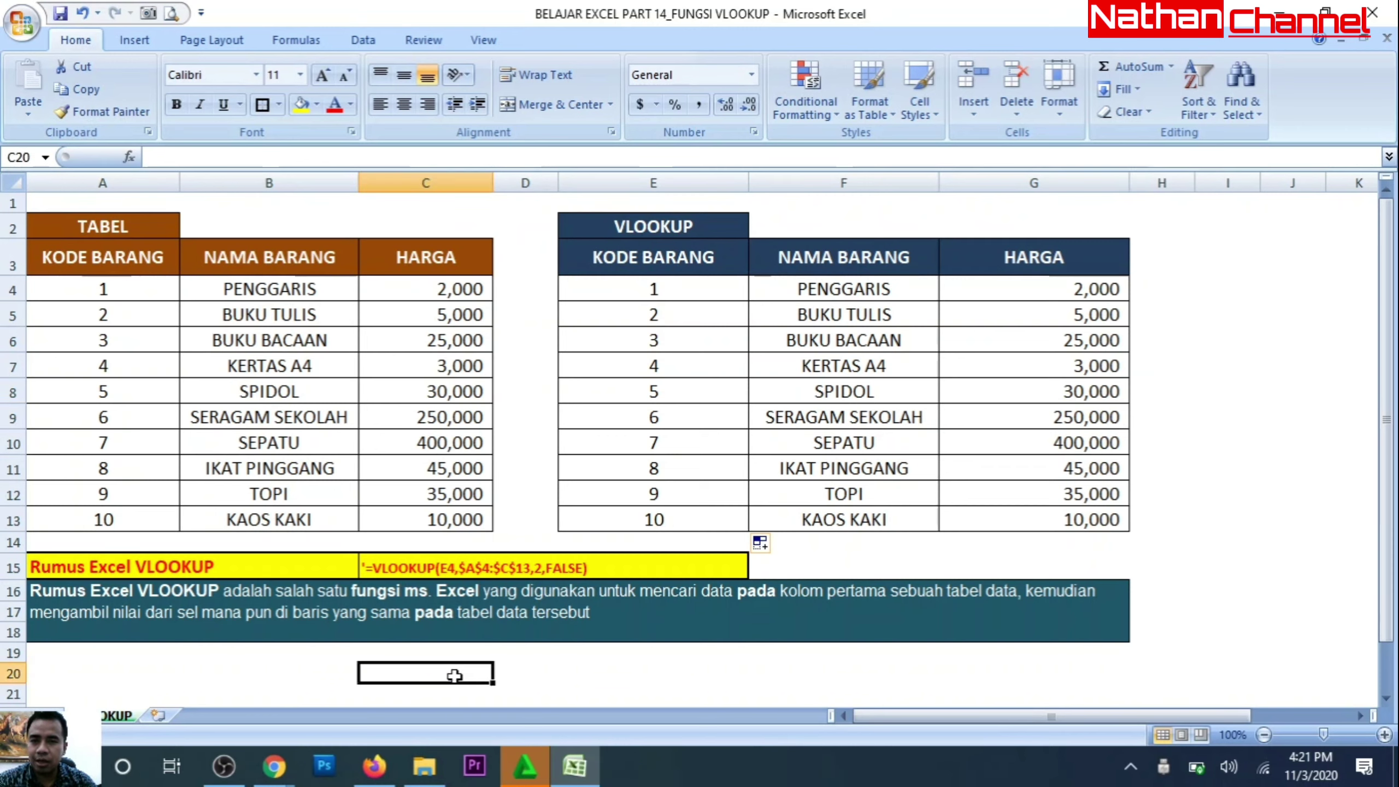